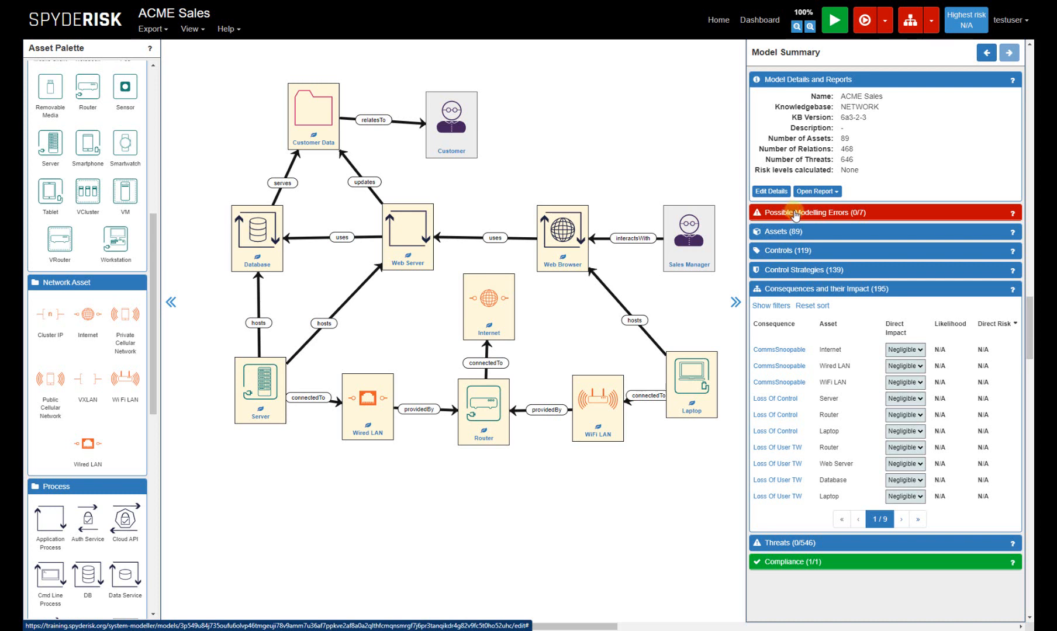
# Read the modelling error about the missing jurisdiction for processing "Customer Data" by "Web Server", including its suggested fixes.
pyautogui.click(796, 215)
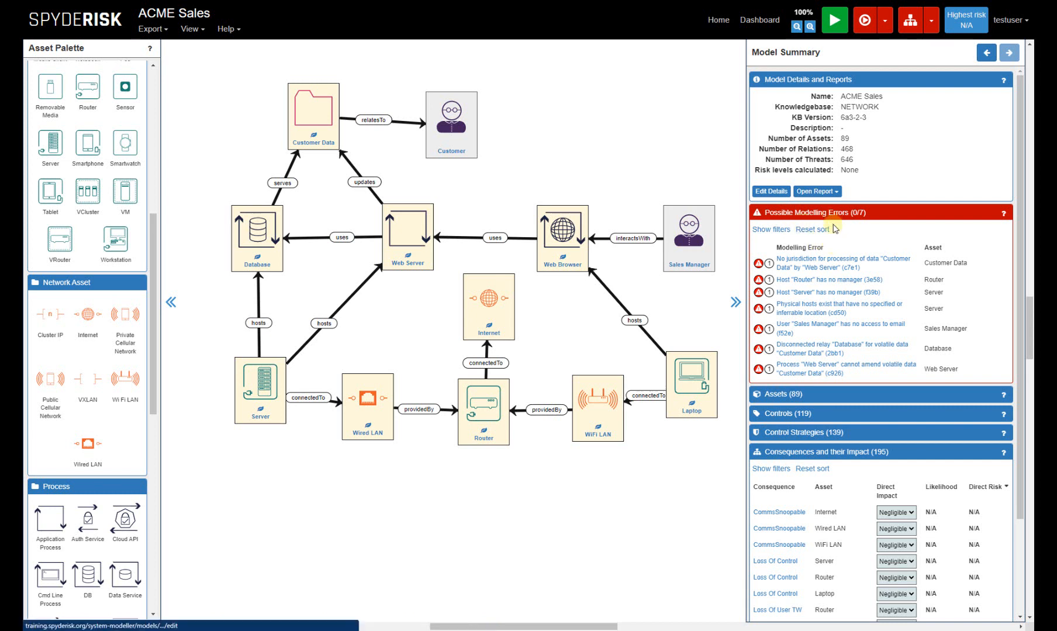
pyautogui.moveTo(855, 261)
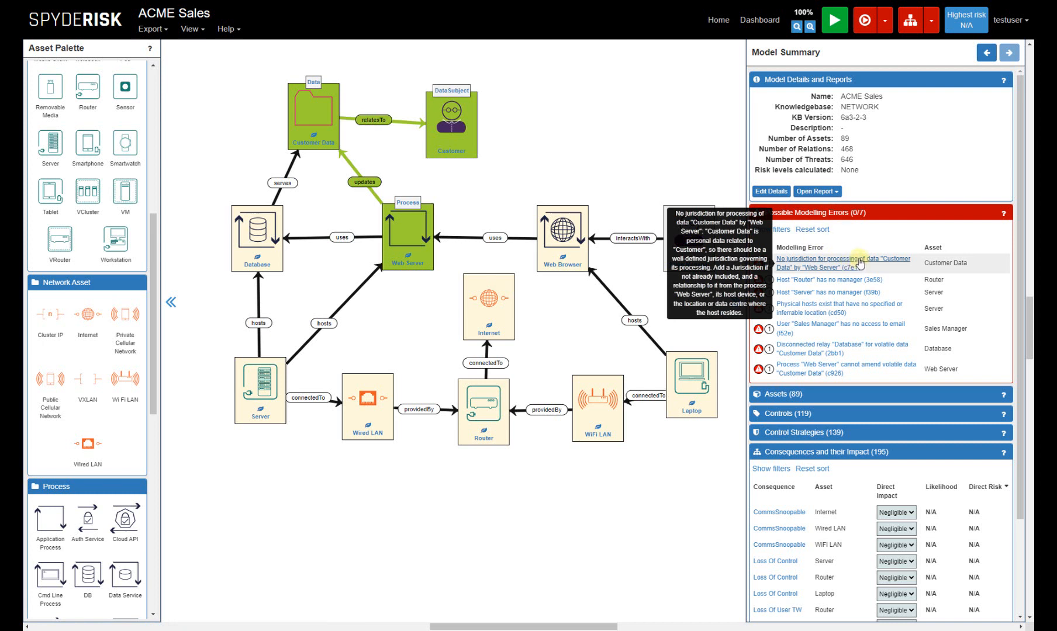
pyautogui.click(859, 263)
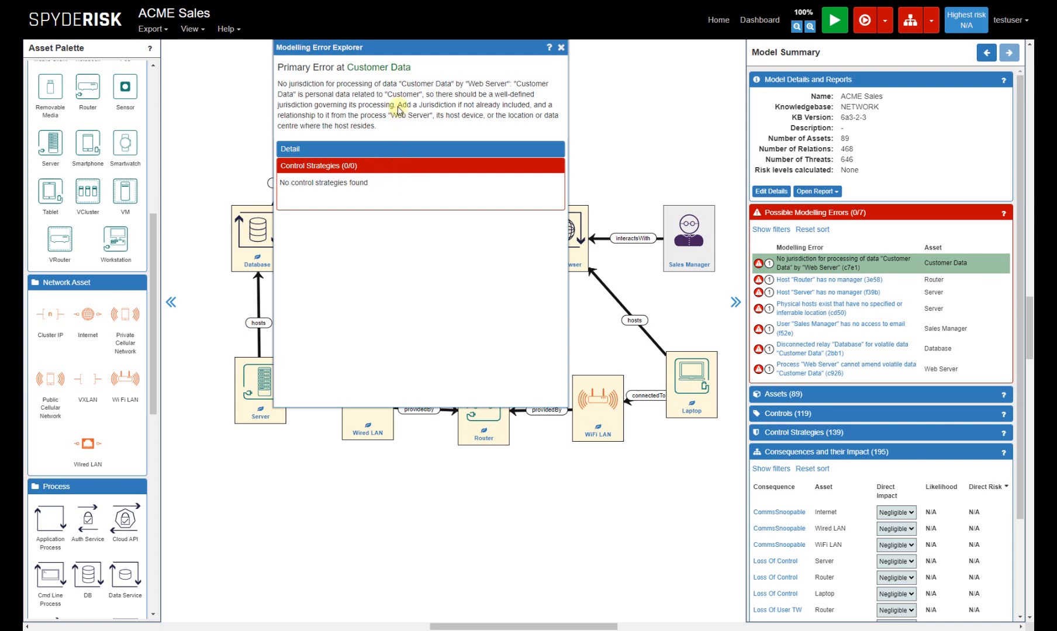
pyautogui.moveTo(398, 107); pyautogui.dragTo(532, 110)
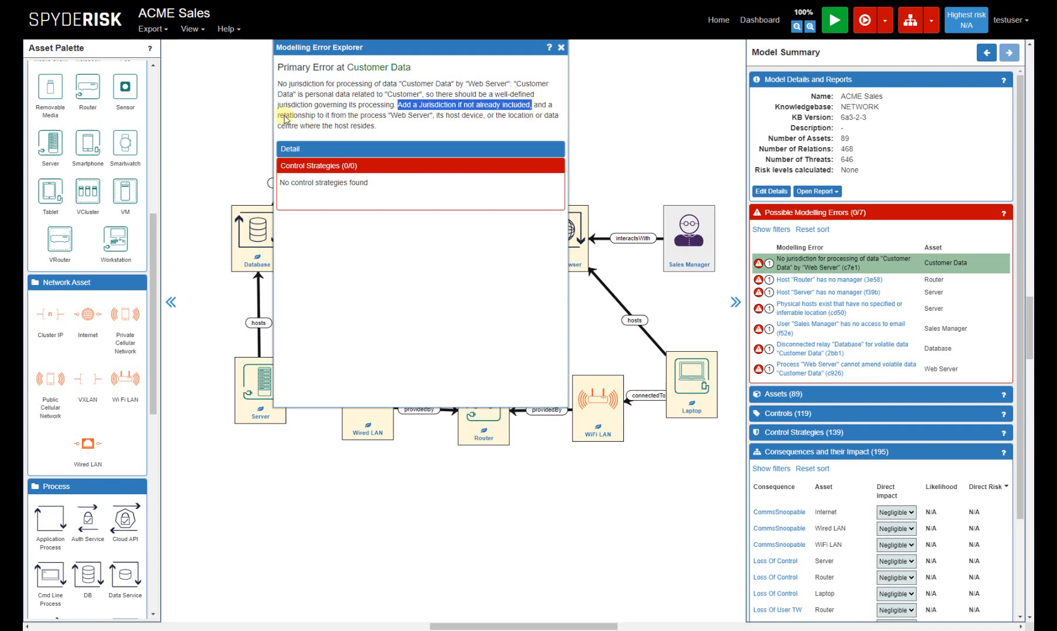
pyautogui.moveTo(284, 118); pyautogui.dragTo(391, 129)
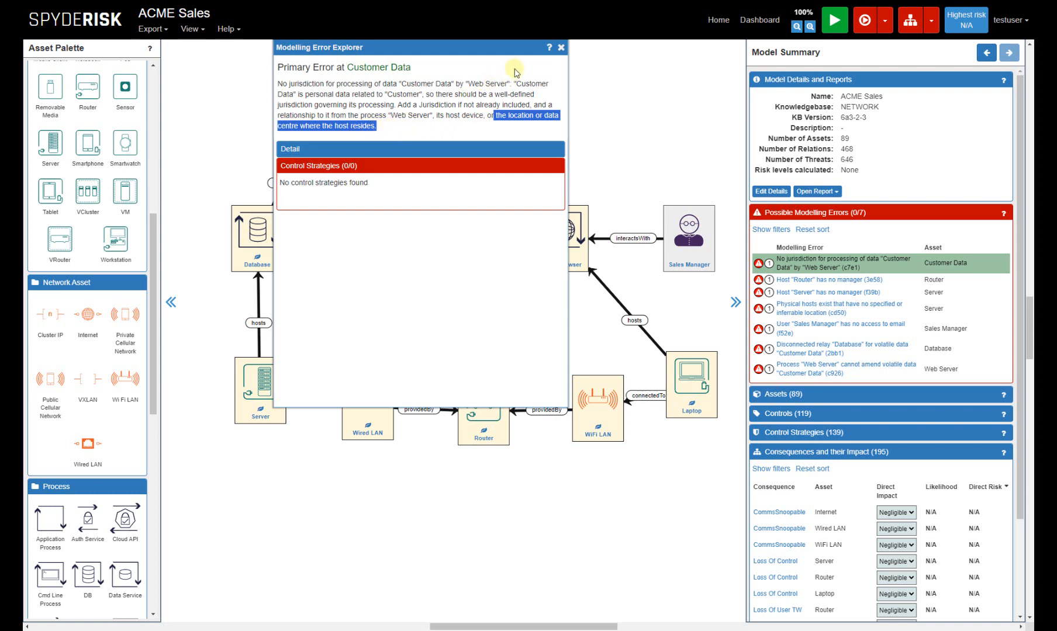
pyautogui.click(562, 47)
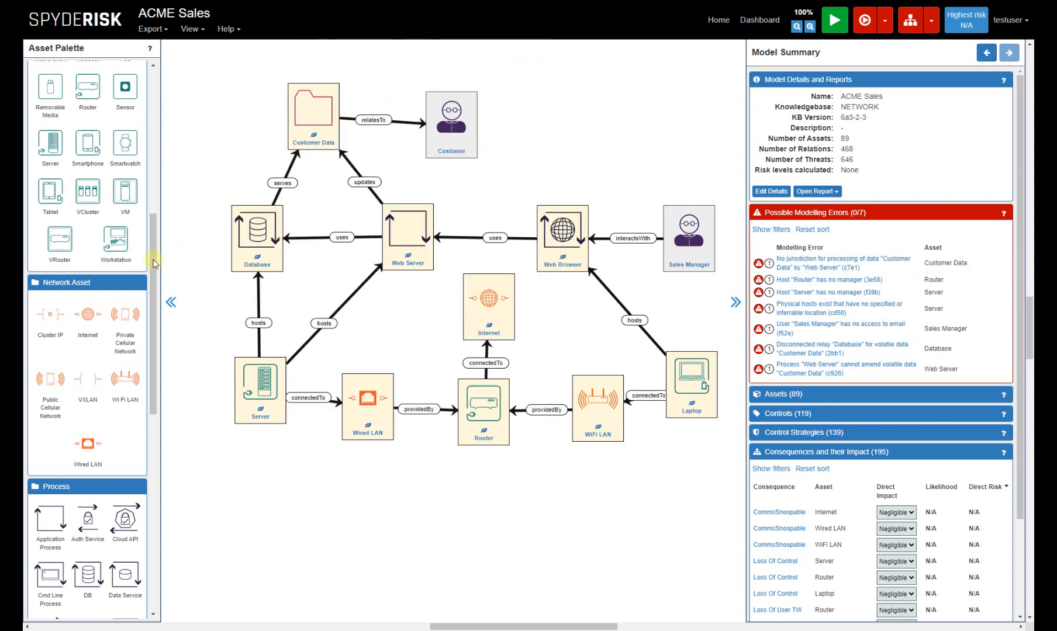
# Add a Jurisdiction asset below the Server, name it "Jurisdiction", and relate the Server to it with subjectTo.
pyautogui.moveTo(153, 247); pyautogui.dragTo(159, 111)
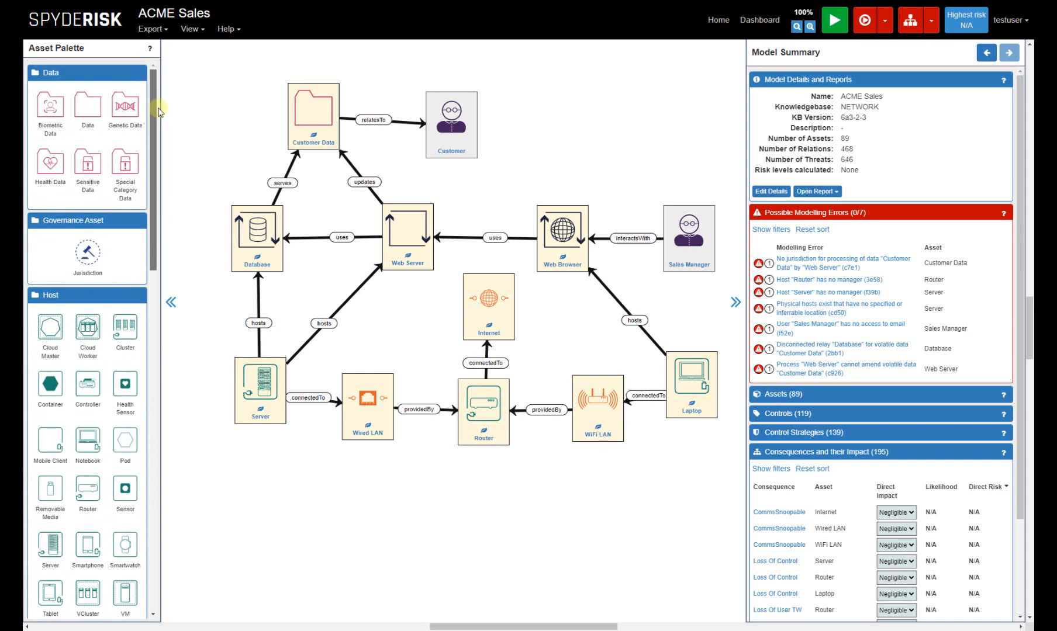
pyautogui.moveTo(88, 253); pyautogui.dragTo(261, 530)
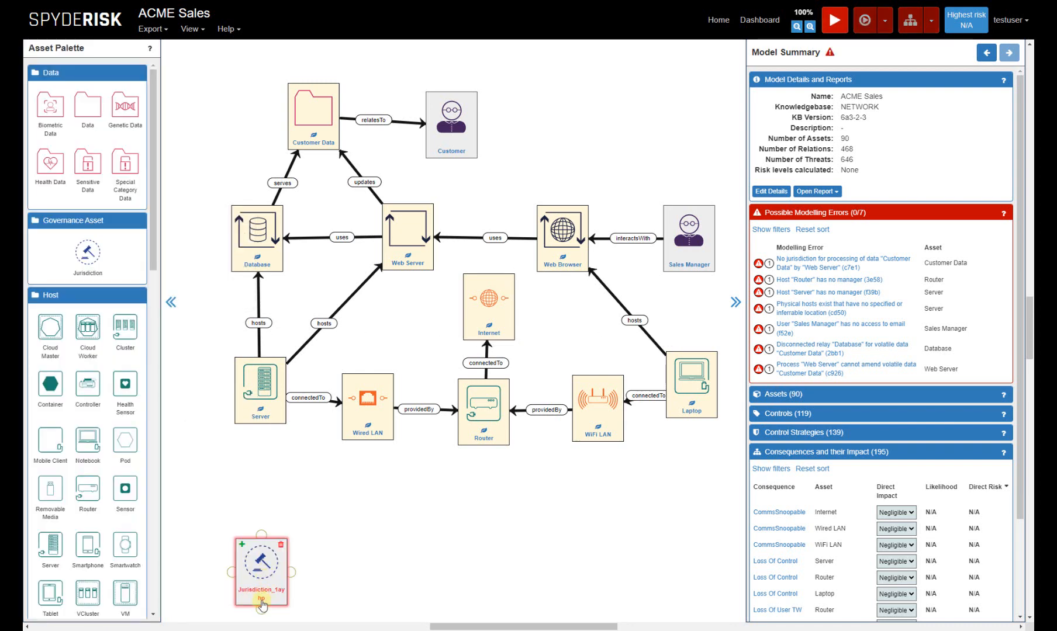
pyautogui.doubleClick(261, 600)
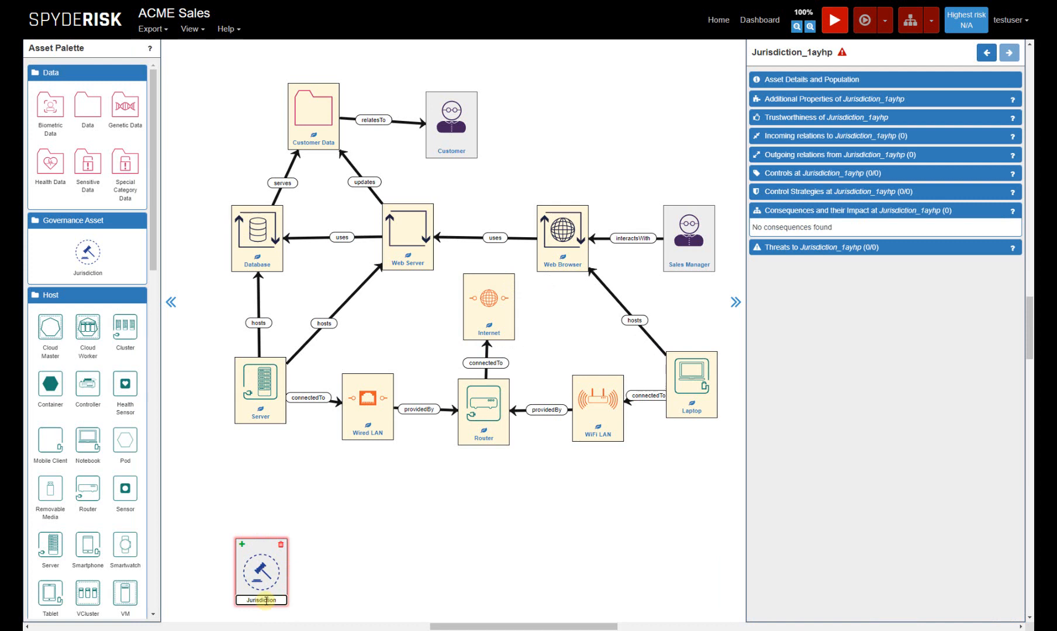
pyautogui.press('Return')
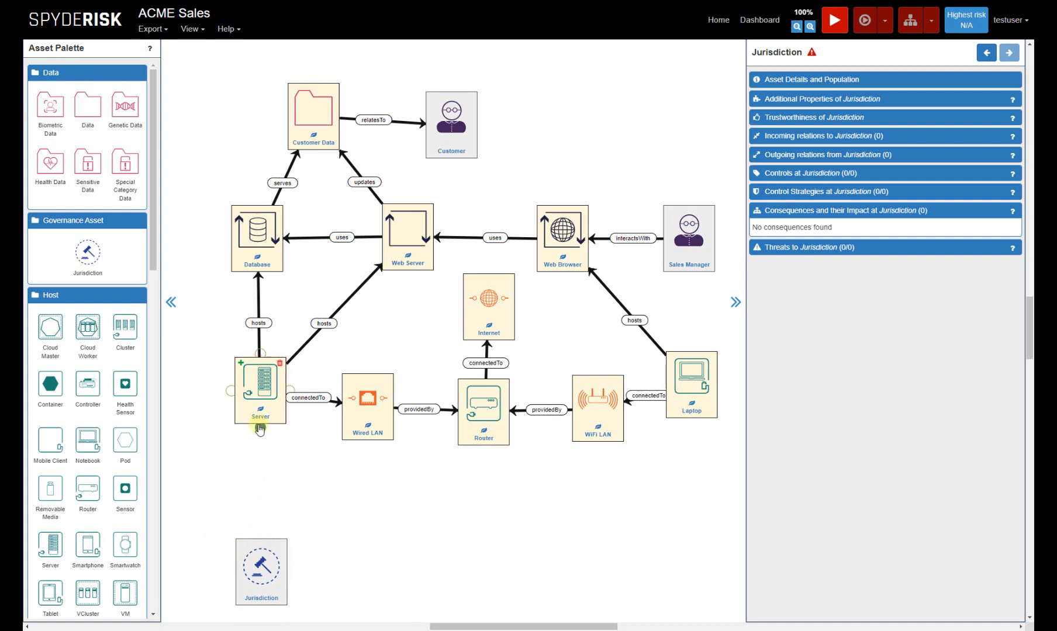
pyautogui.moveTo(260, 429); pyautogui.dragTo(262, 558)
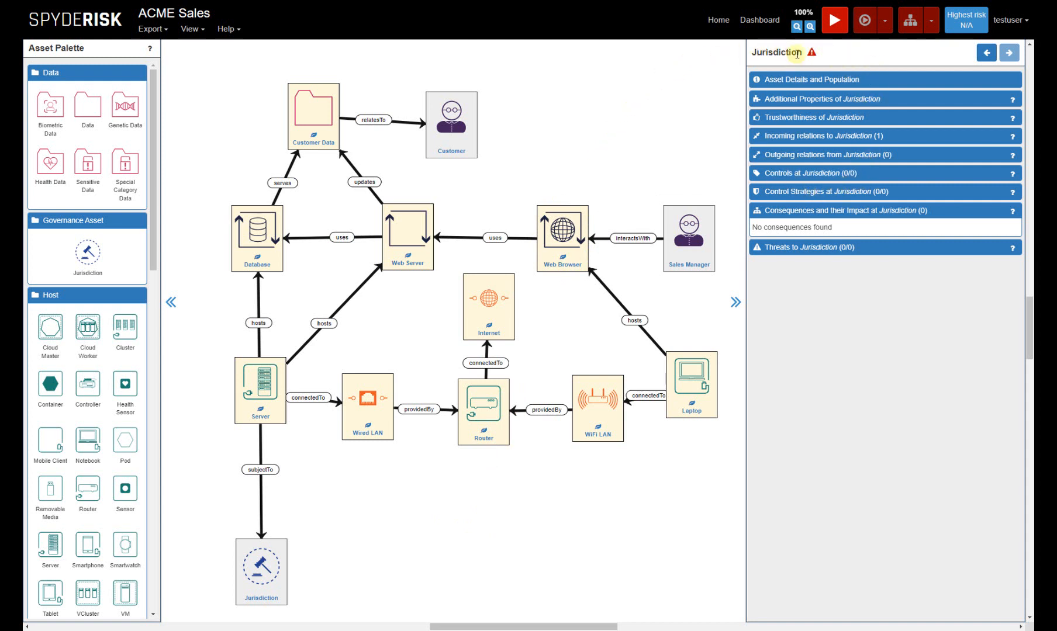
# Read the modelling error about host "Router" having no manager, including its control strategy.
pyautogui.click(646, 116)
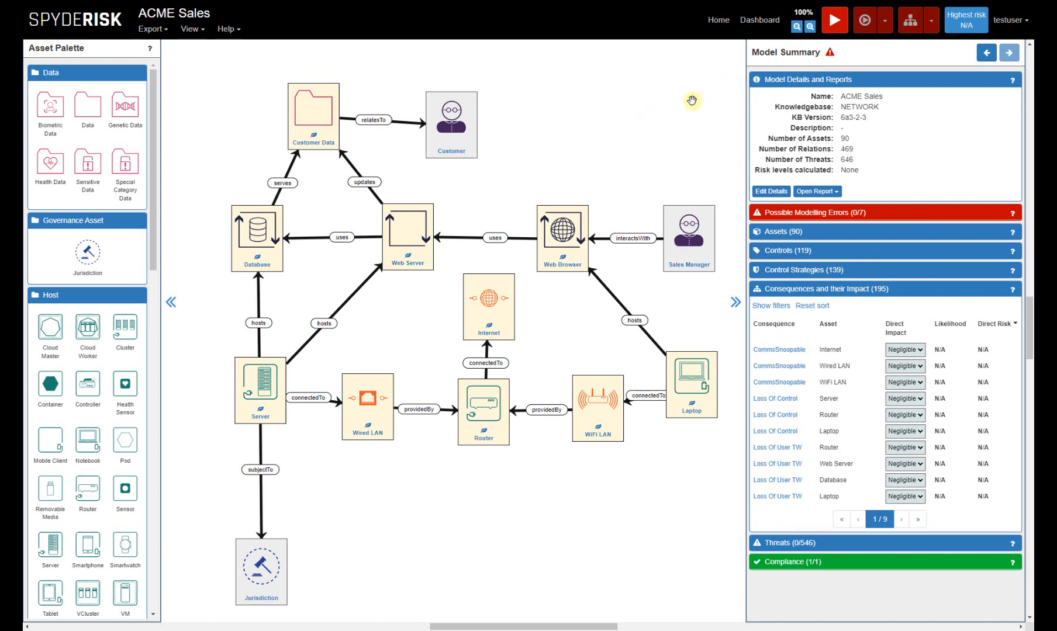
pyautogui.click(805, 215)
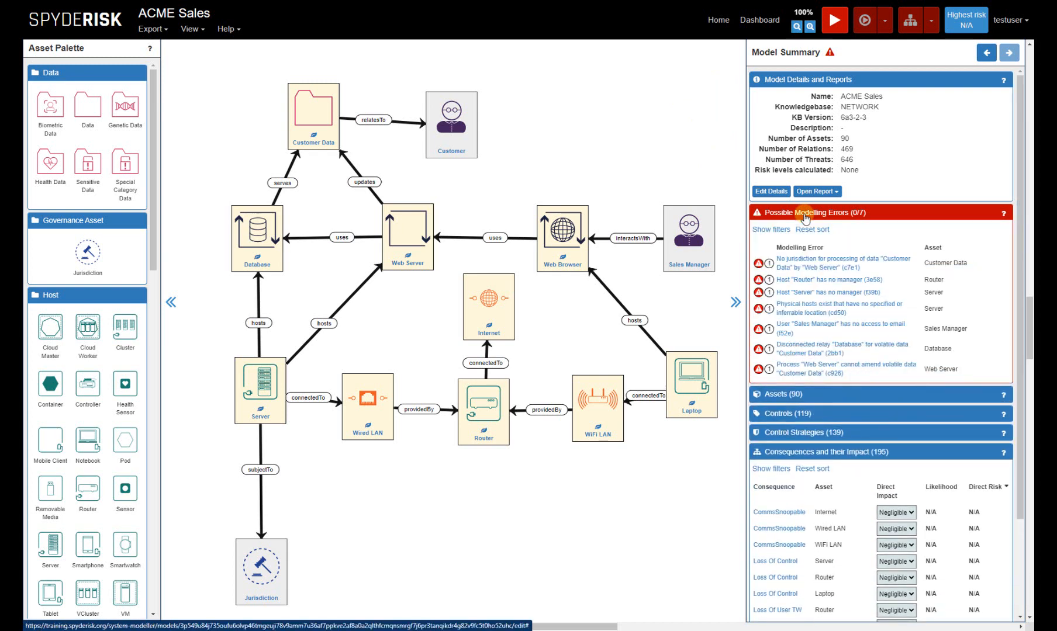
pyautogui.moveTo(811, 265)
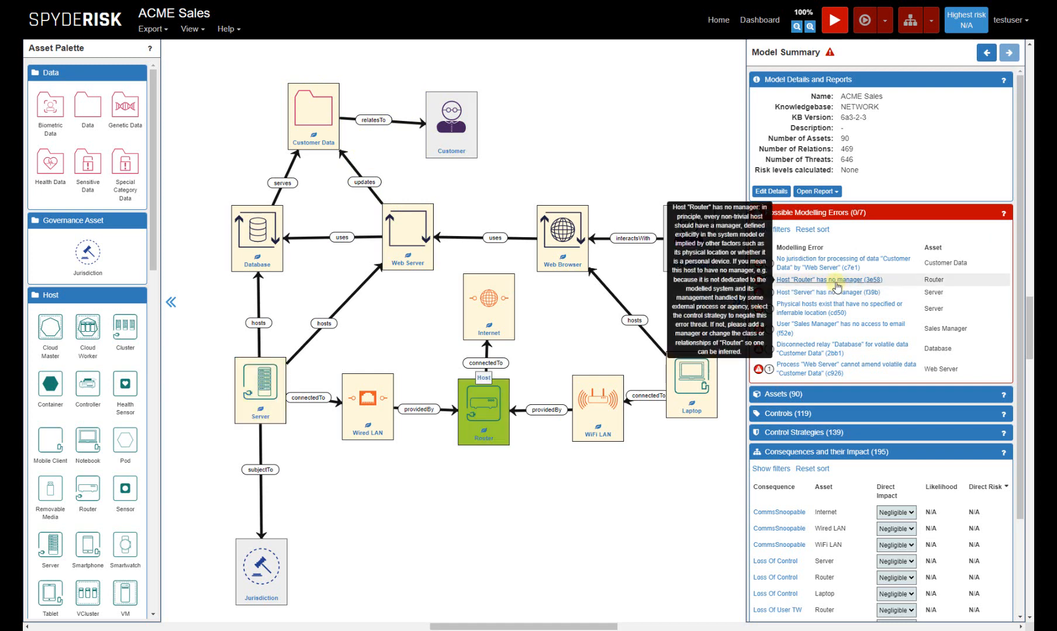
pyautogui.click(836, 283)
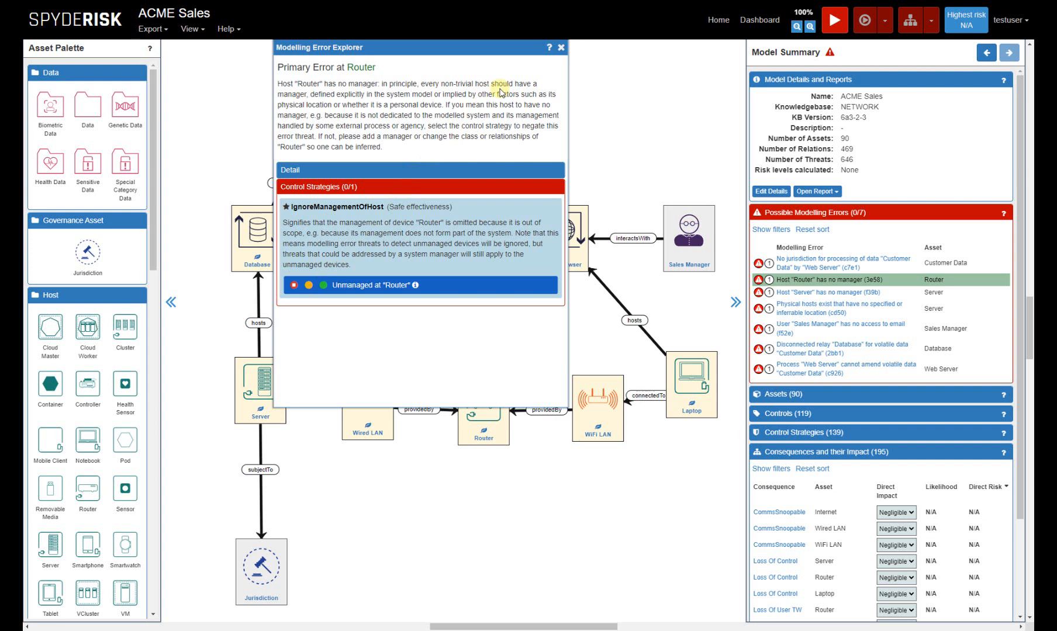
pyautogui.click(561, 48)
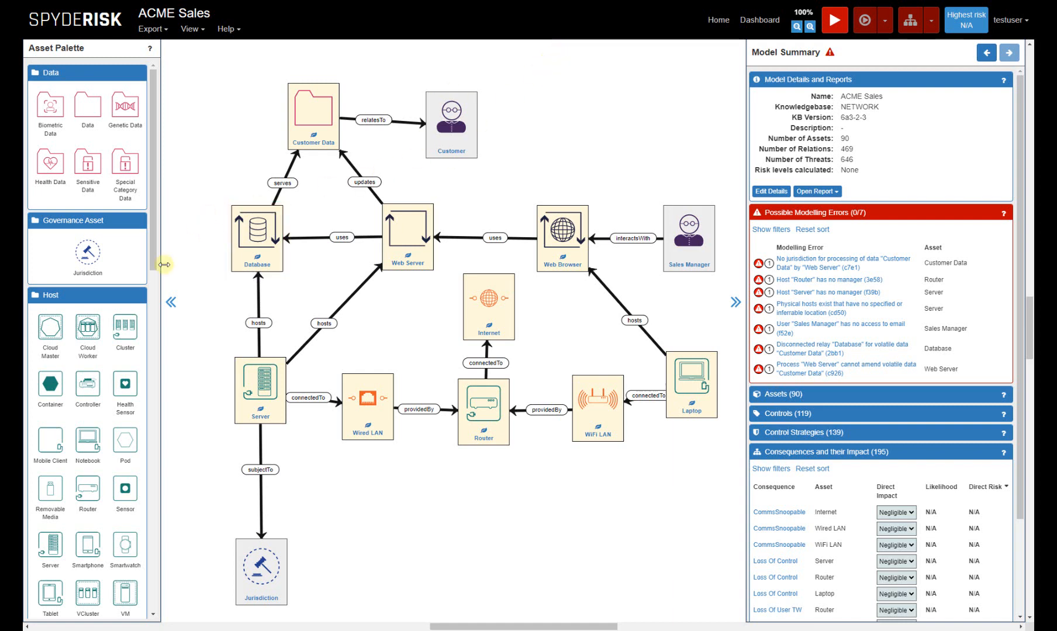
# Add an Adult stakeholder below the Router and name it "System Adminstrator".
pyautogui.moveTo(155, 259); pyautogui.dragTo(153, 601)
pyautogui.moveTo(120, 607)
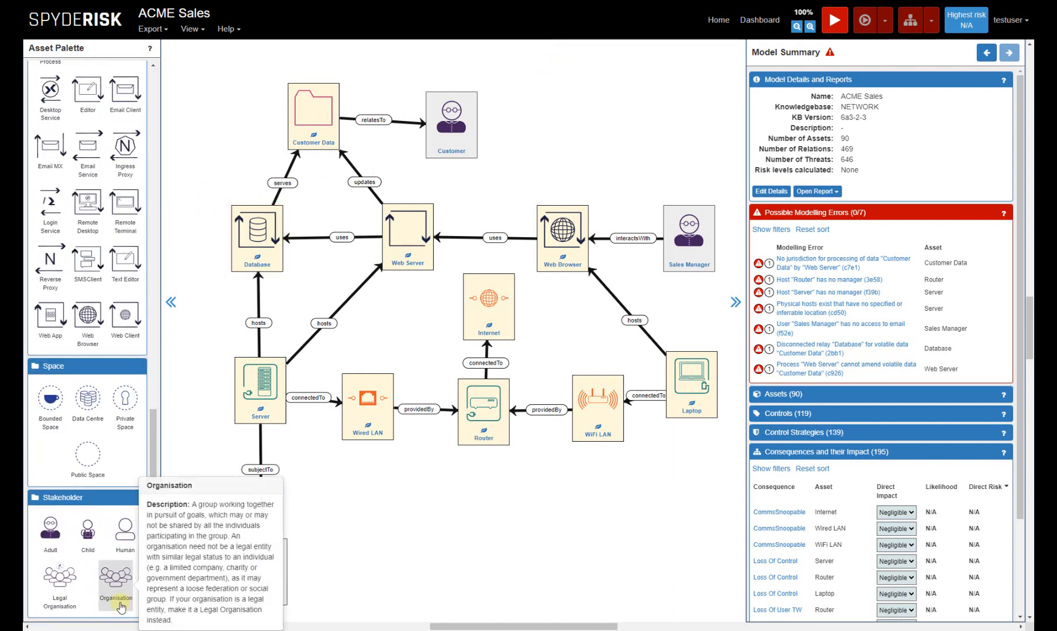
pyautogui.moveTo(52, 539); pyautogui.dragTo(460, 562)
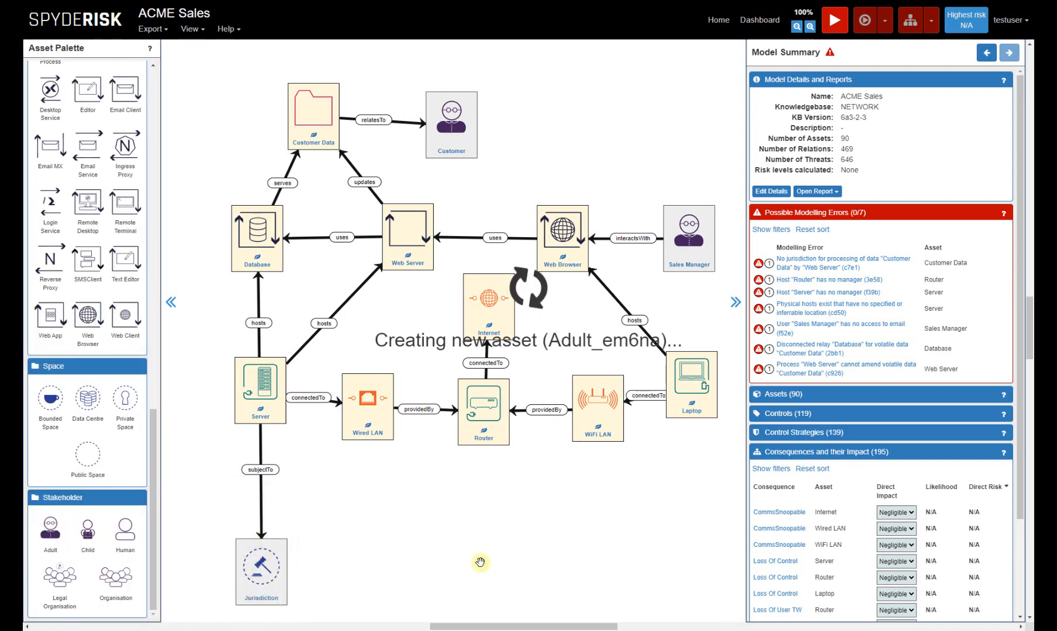
pyautogui.doubleClick(478, 601)
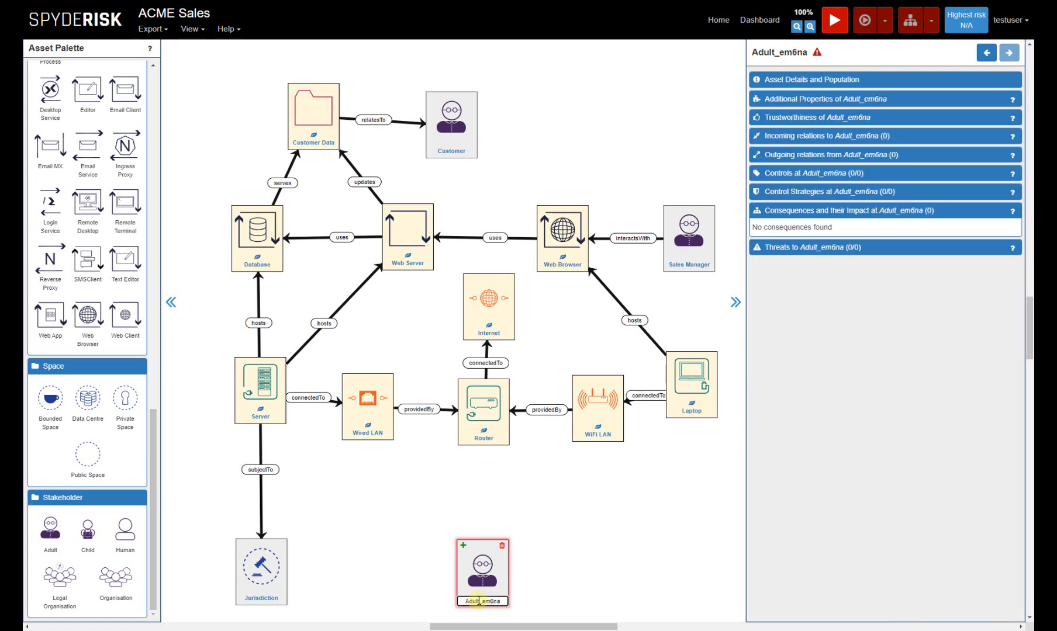
pyautogui.doubleClick(479, 601)
pyautogui.write('System Adminstrator')
pyautogui.press('Return')
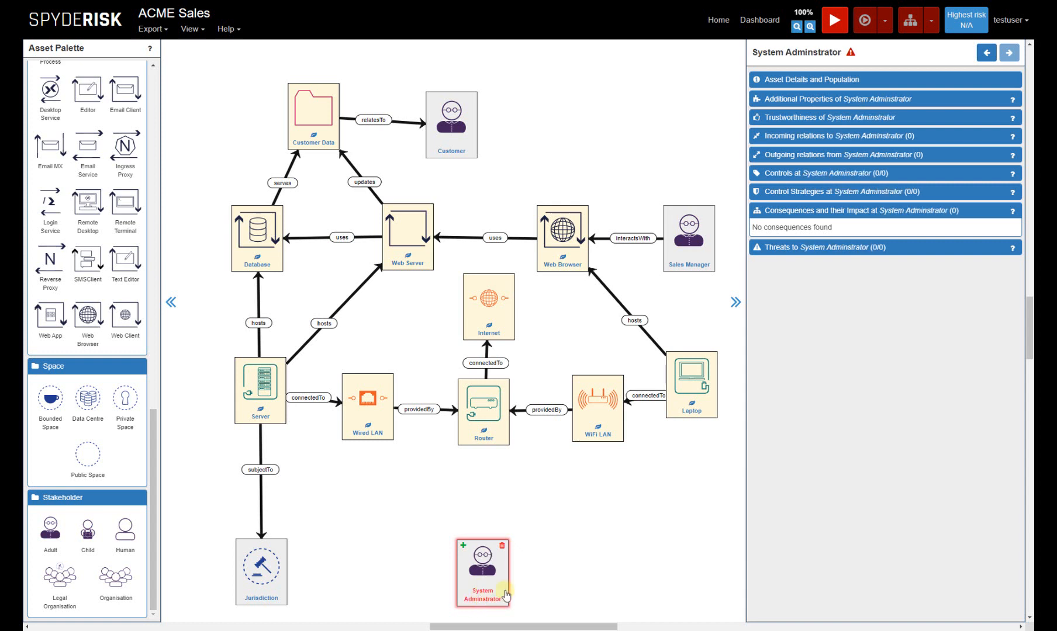
pyautogui.click(536, 580)
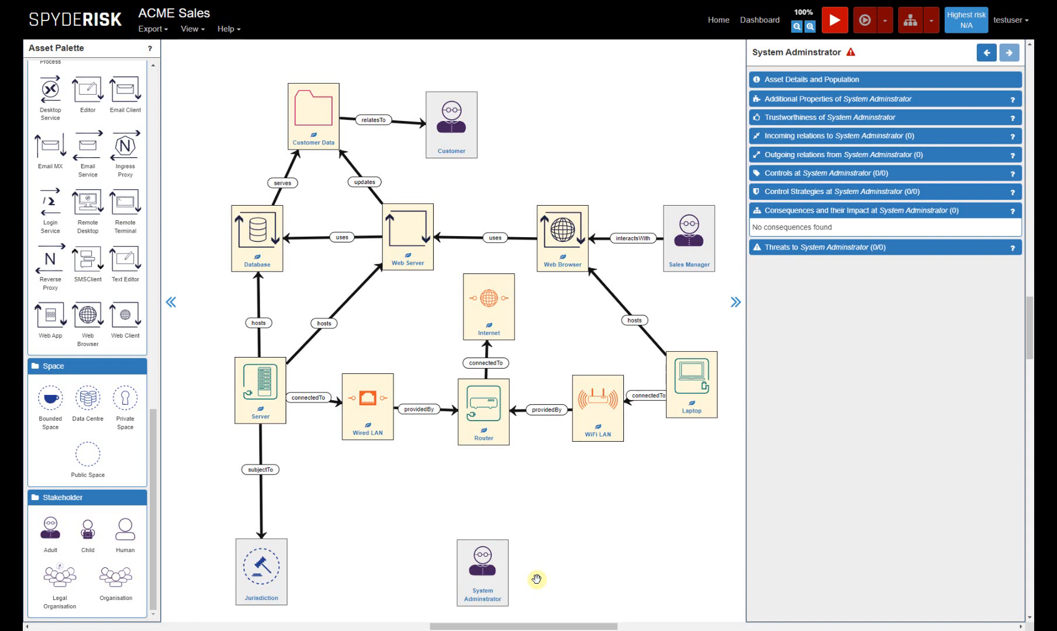
pyautogui.click(537, 579)
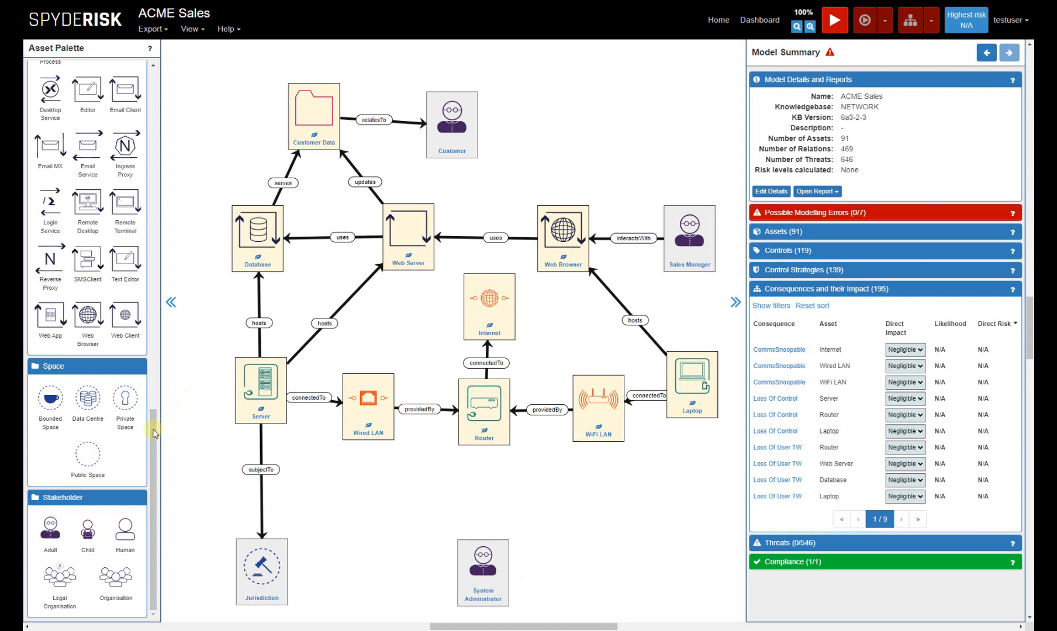
# Add a Workstation host between the Jurisdiction and System Adminstrator assets and name it "Admin Workstation".
pyautogui.moveTo(153, 432); pyautogui.dragTo(128, 178)
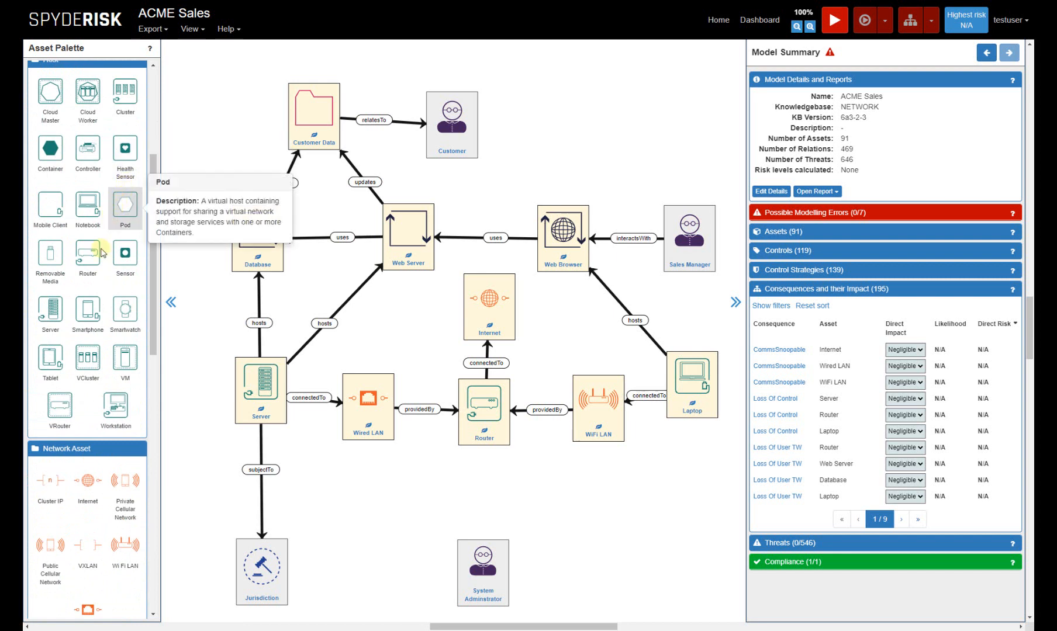
pyautogui.moveTo(115, 405); pyautogui.dragTo(357, 474)
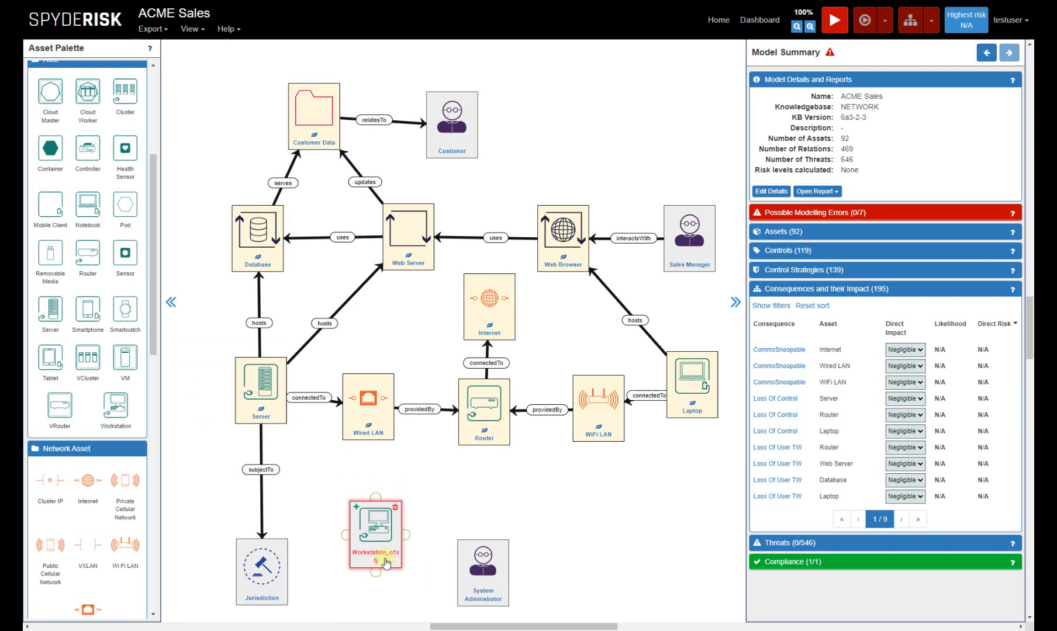
pyautogui.doubleClick(385, 563)
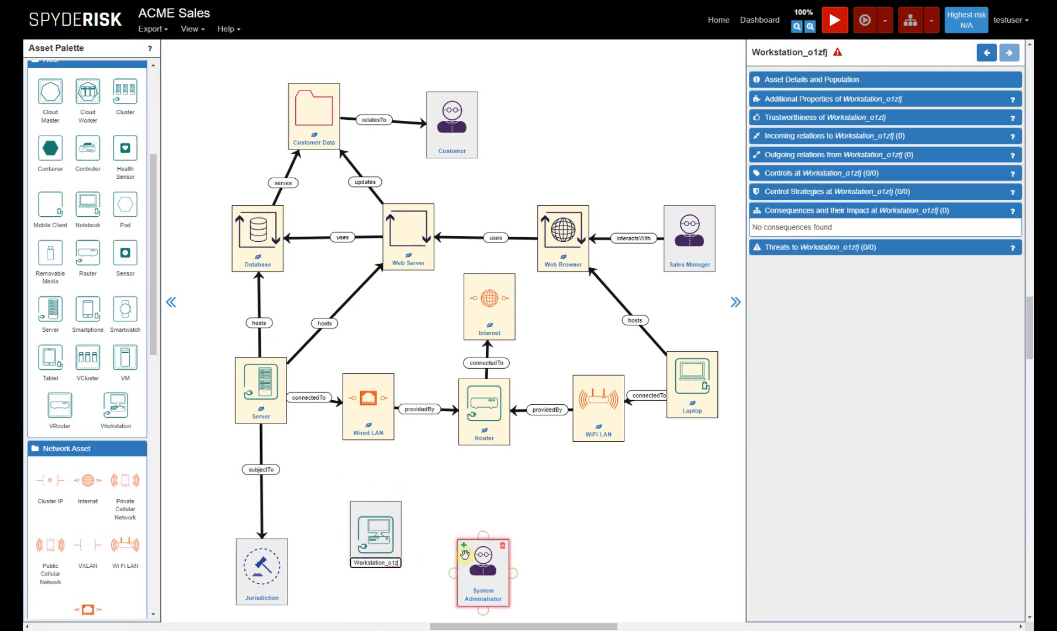
pyautogui.press('BackSpace')
pyautogui.press('BackSpace')
pyautogui.press('BackSpace')
pyautogui.press('BackSpace')
pyautogui.press('BackSpace')
pyautogui.press('BackSpace')
pyautogui.press('Home')
pyautogui.write('Admin')
pyautogui.press('Return')
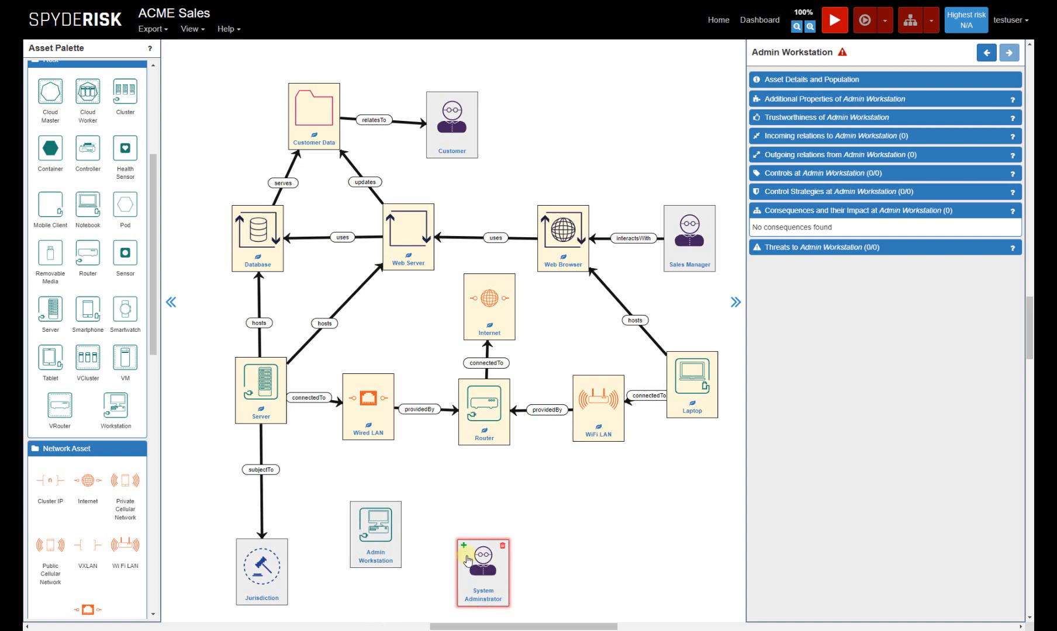
pyautogui.click(434, 574)
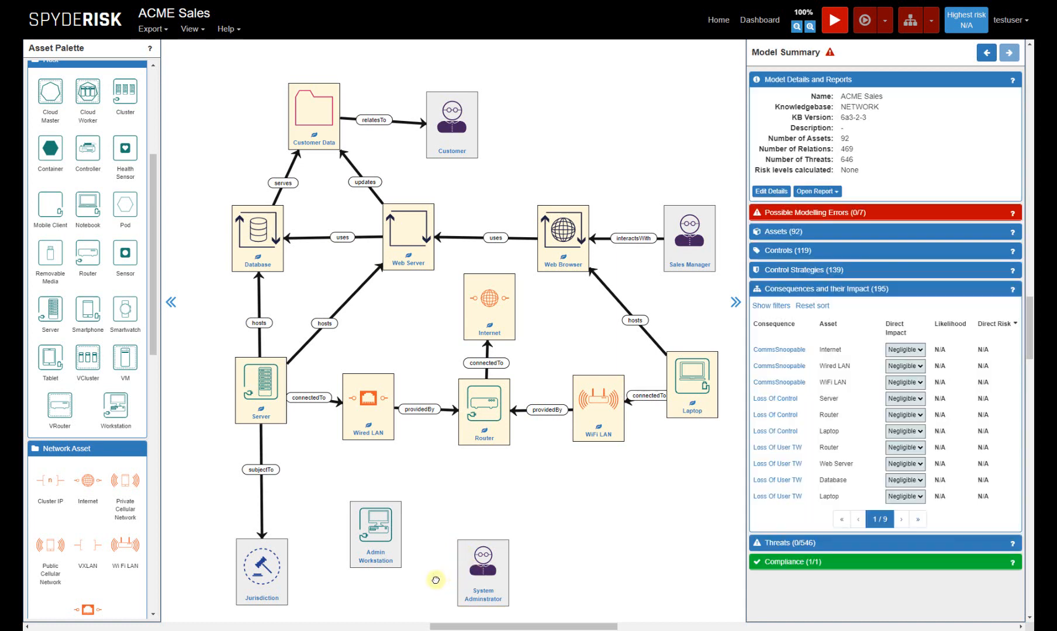
# Relate System Adminstrator to Admin Workstation with interactsWith, and Admin Workstation to the Wired LAN with connectedTo.
pyautogui.moveTo(455, 576); pyautogui.dragTo(391, 542)
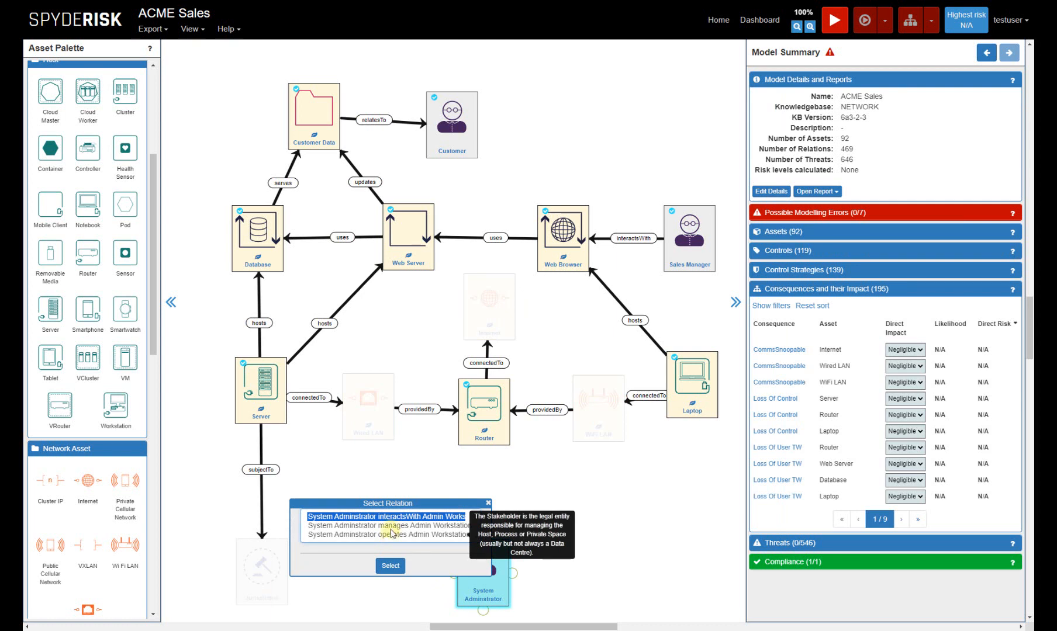
pyautogui.click(391, 566)
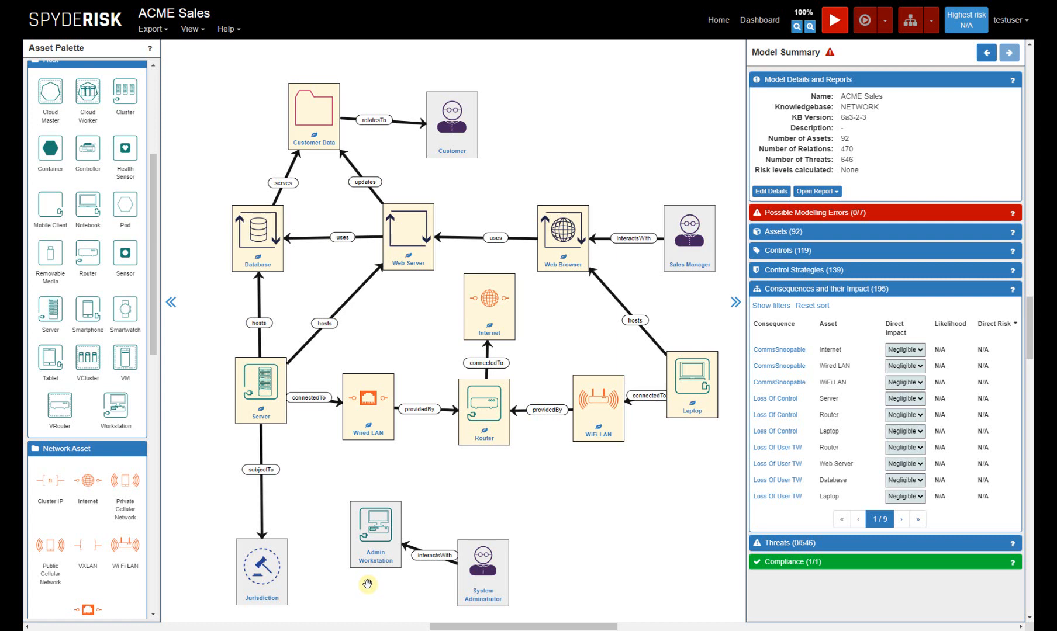
pyautogui.moveTo(370, 513); pyautogui.dragTo(367, 428)
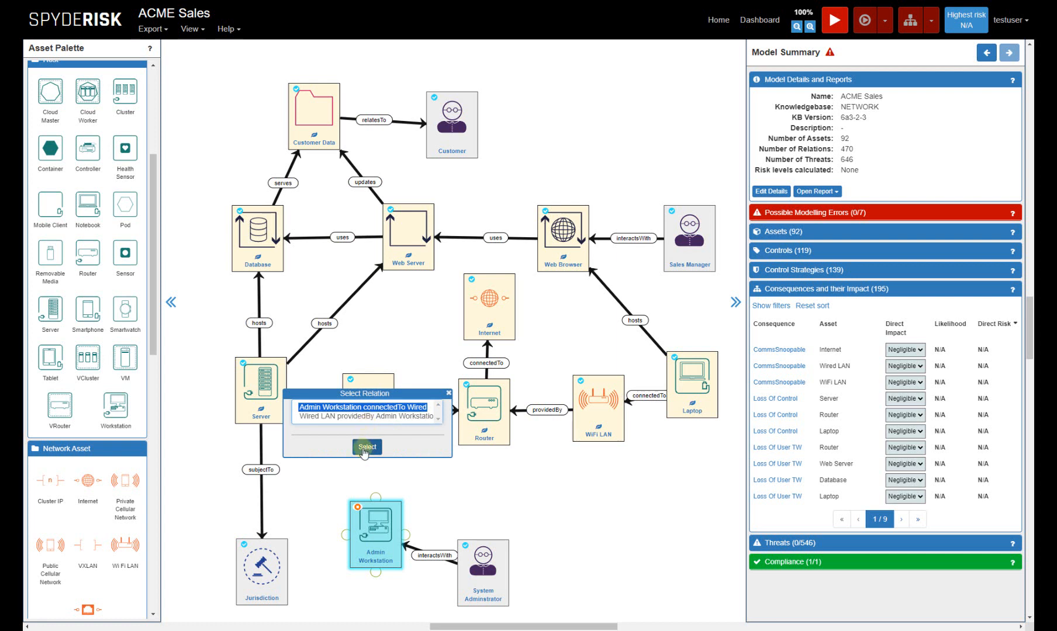
pyautogui.click(367, 447)
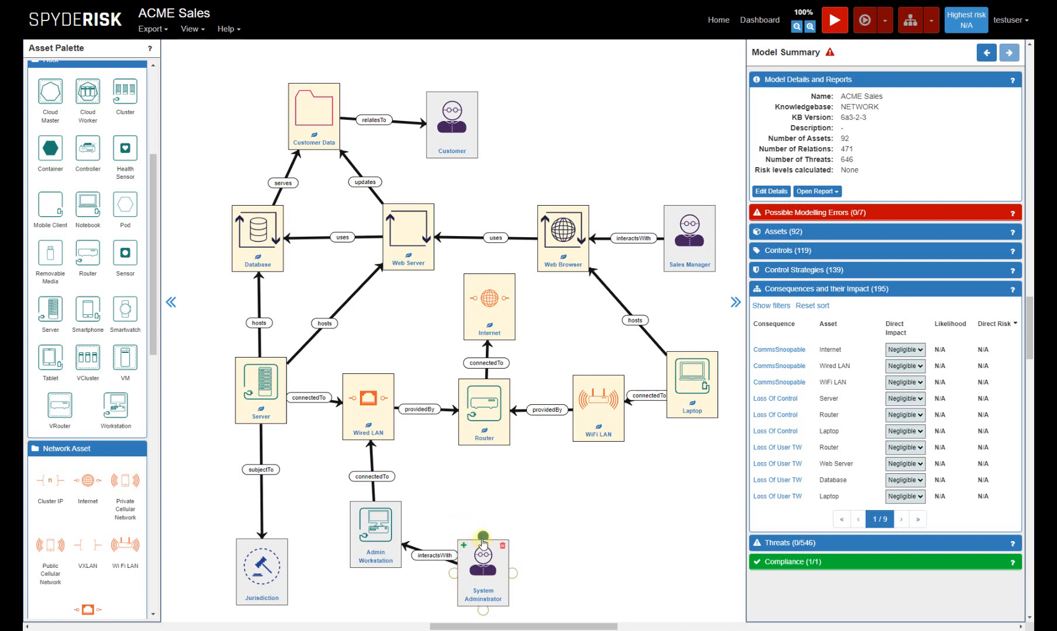
# Review the missing-manager errors and add a manages relation from System Adminstrator to the Server.
pyautogui.click(764, 214)
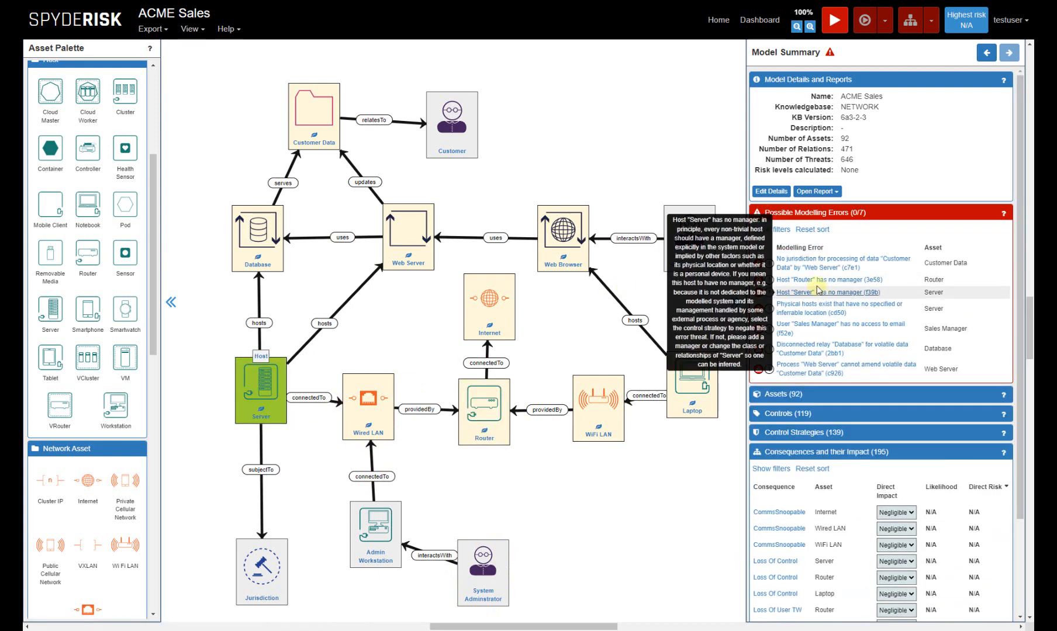
pyautogui.moveTo(482, 536); pyautogui.dragTo(274, 409)
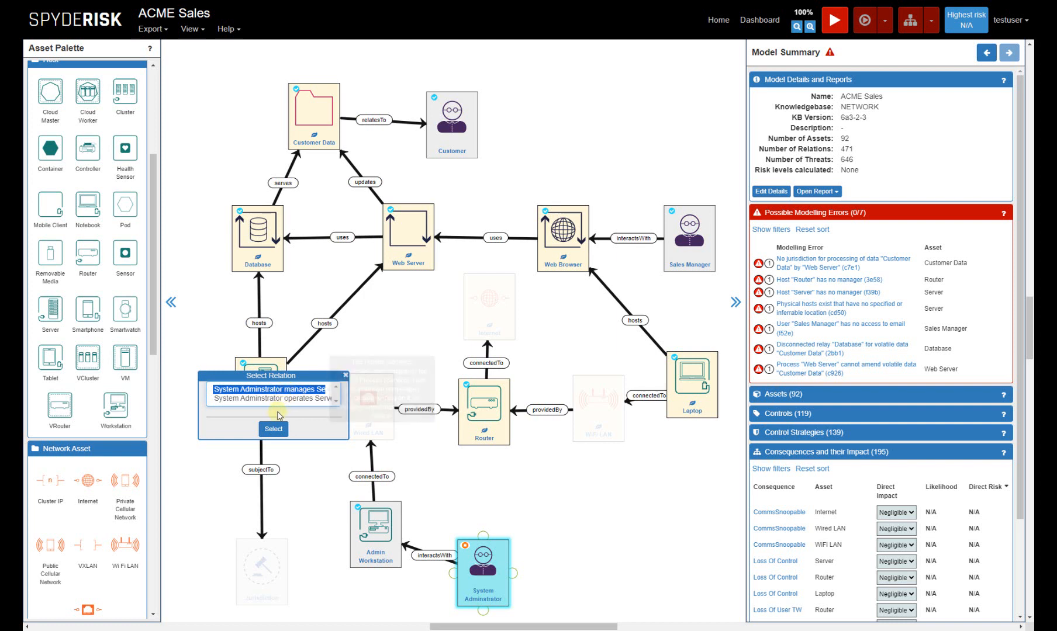
pyautogui.click(273, 429)
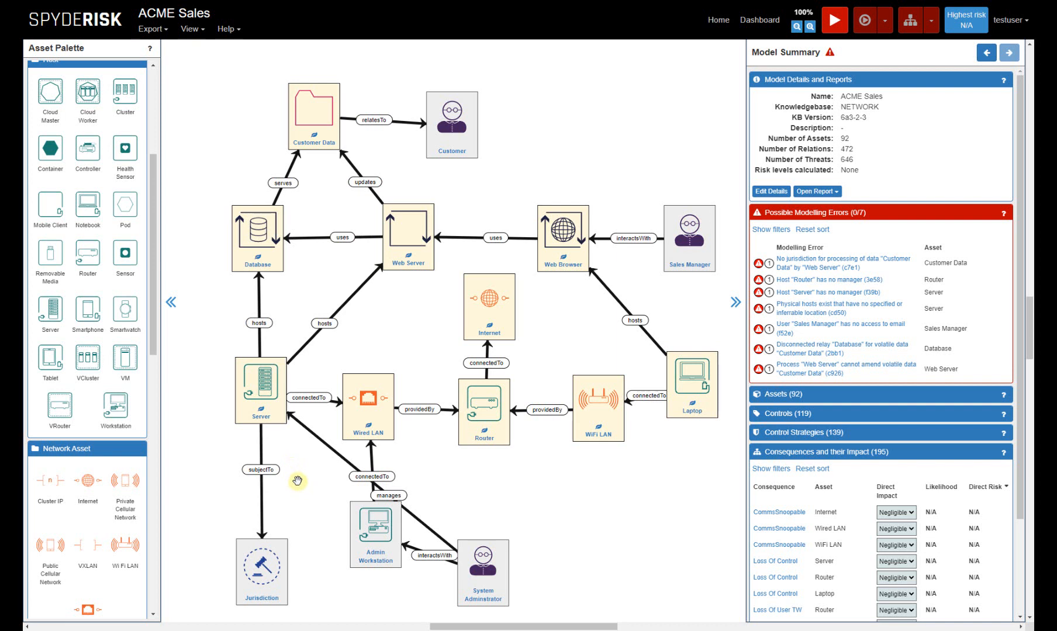
# Delete the manages relation from System Adminstrator to the Server.
pyautogui.rightClick(328, 448)
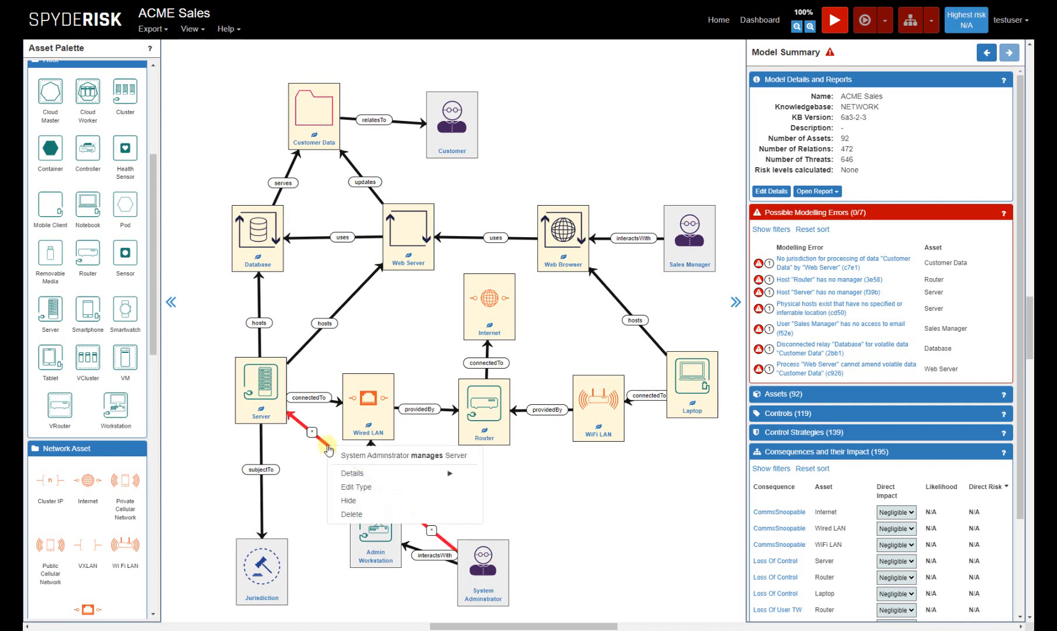
pyautogui.click(354, 515)
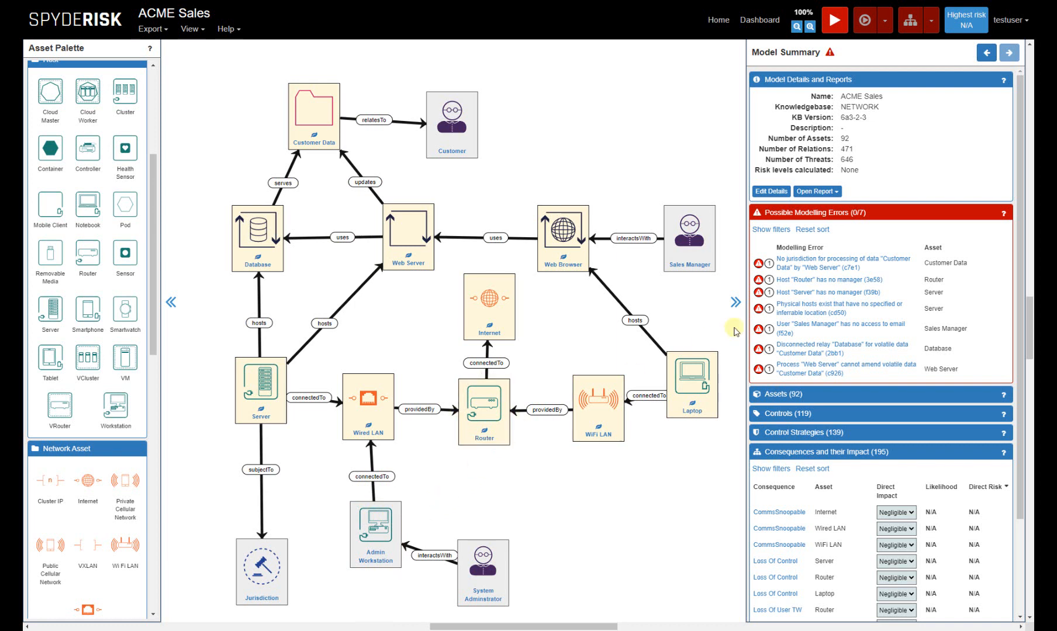
# Examine the Server error about physical hosts without a specified or inferrable location, including its control strategies.
pyautogui.moveTo(790, 315)
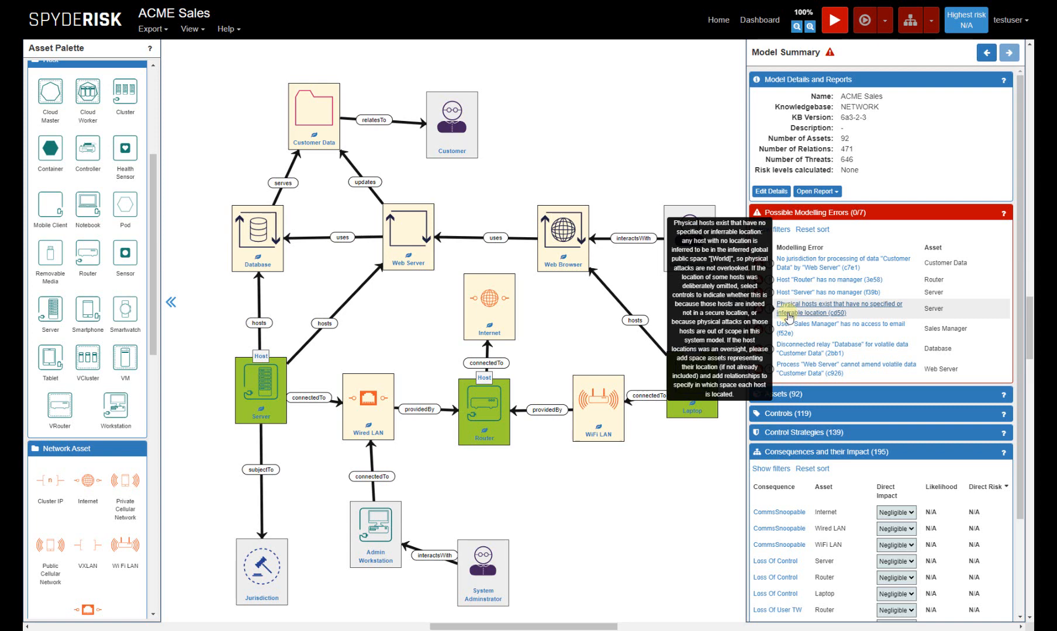
pyautogui.click(790, 317)
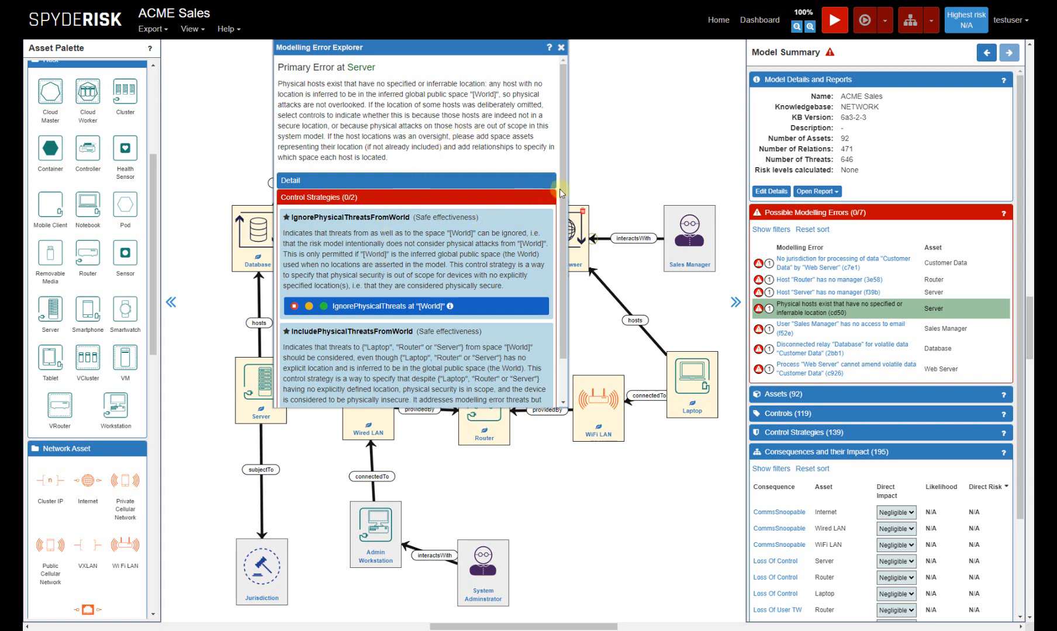
pyautogui.moveTo(560, 189); pyautogui.dragTo(559, 272)
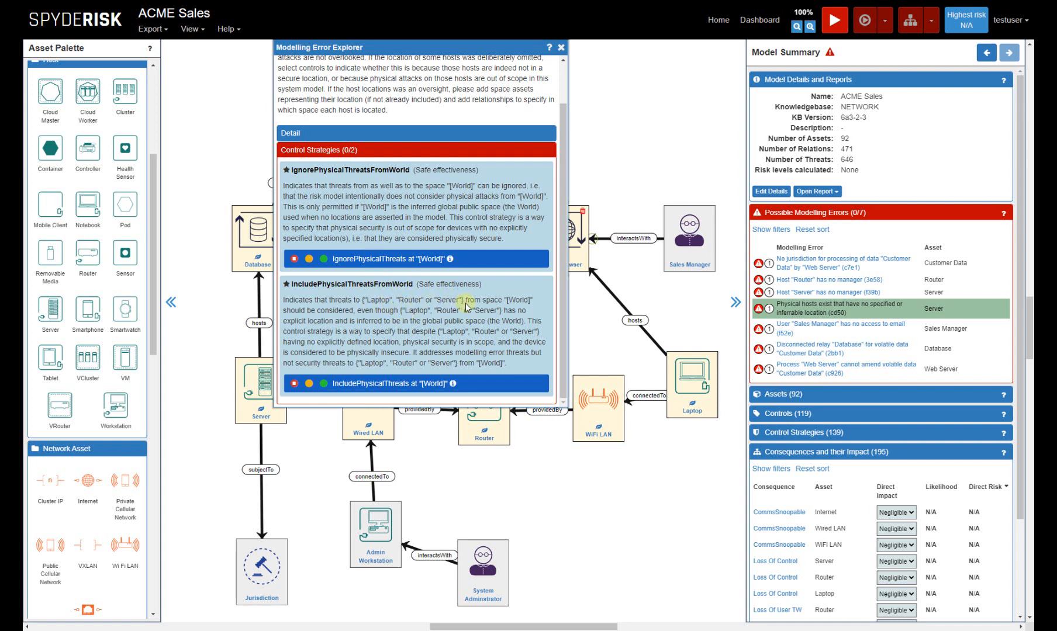
# Add a Private Space asset directly below the Router and name it "Company Premises".
pyautogui.moveTo(153, 199); pyautogui.dragTo(145, 473)
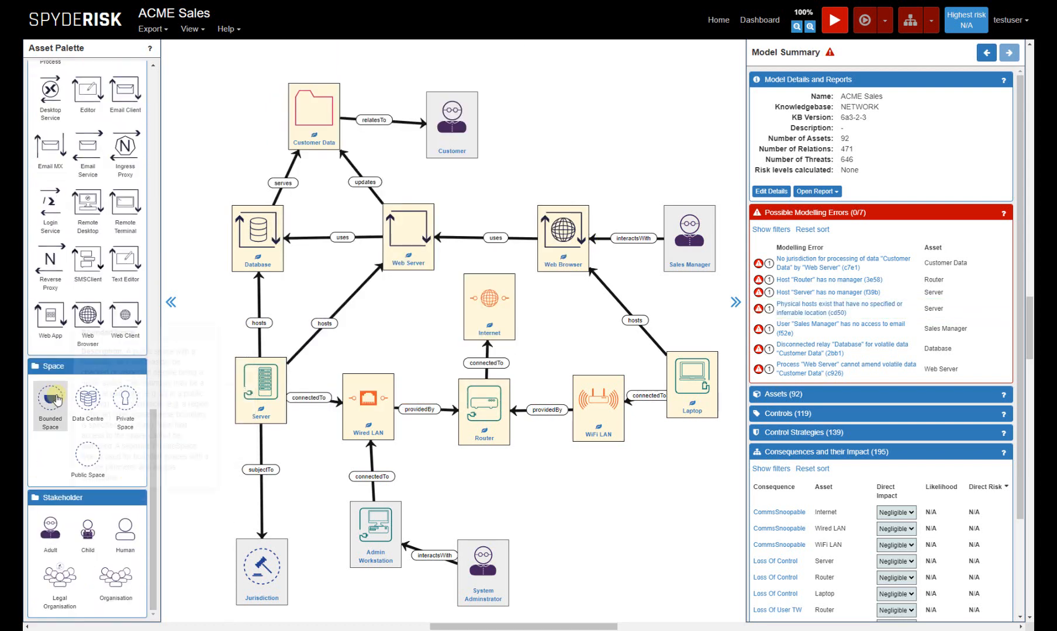
pyautogui.moveTo(51, 403)
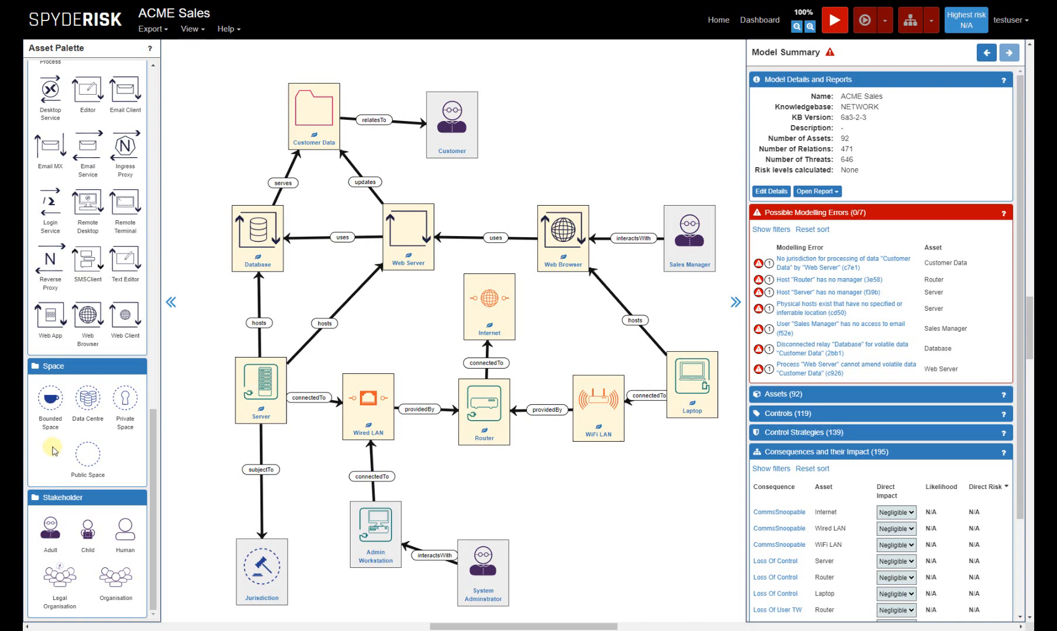
pyautogui.moveTo(122, 403); pyautogui.dragTo(488, 494)
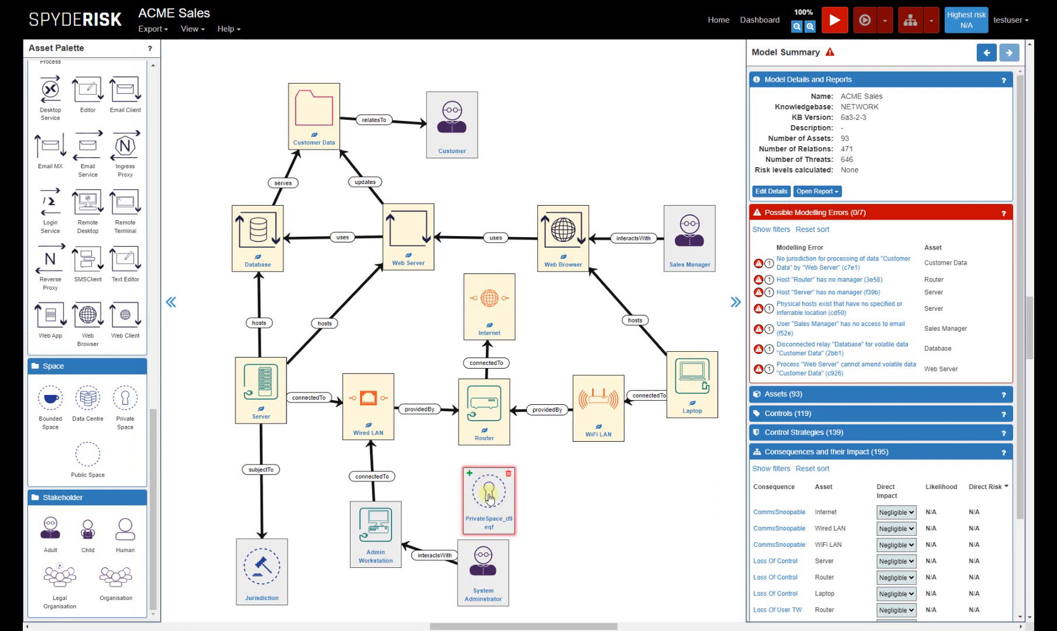
pyautogui.moveTo(490, 498); pyautogui.dragTo(486, 487)
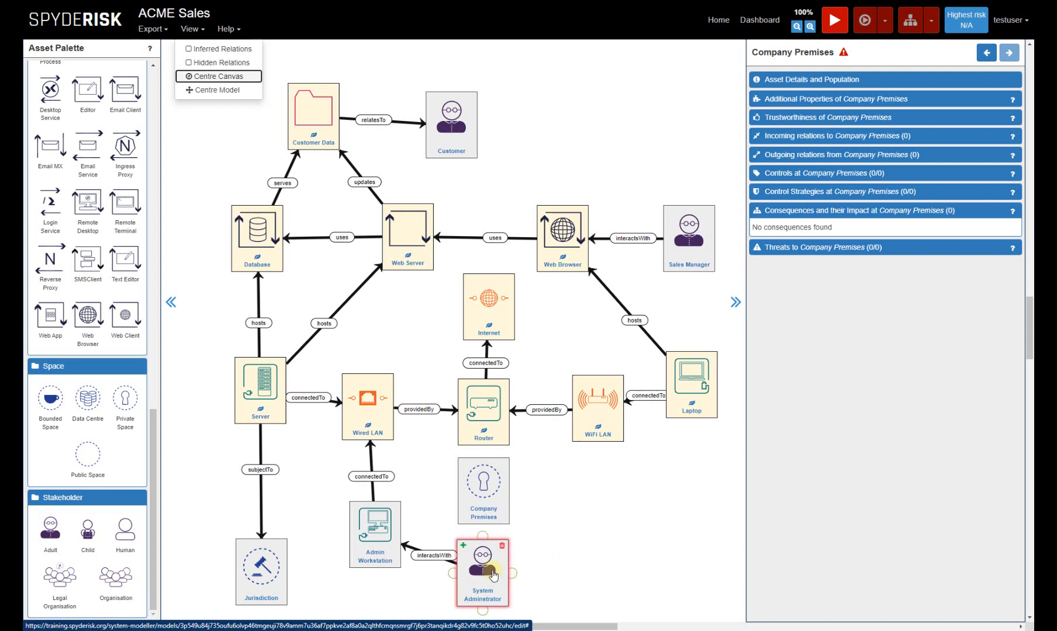
# Move System Adminstrator slightly down and add a manages relation from it to Company Premises.
pyautogui.moveTo(490, 568); pyautogui.dragTo(490, 588)
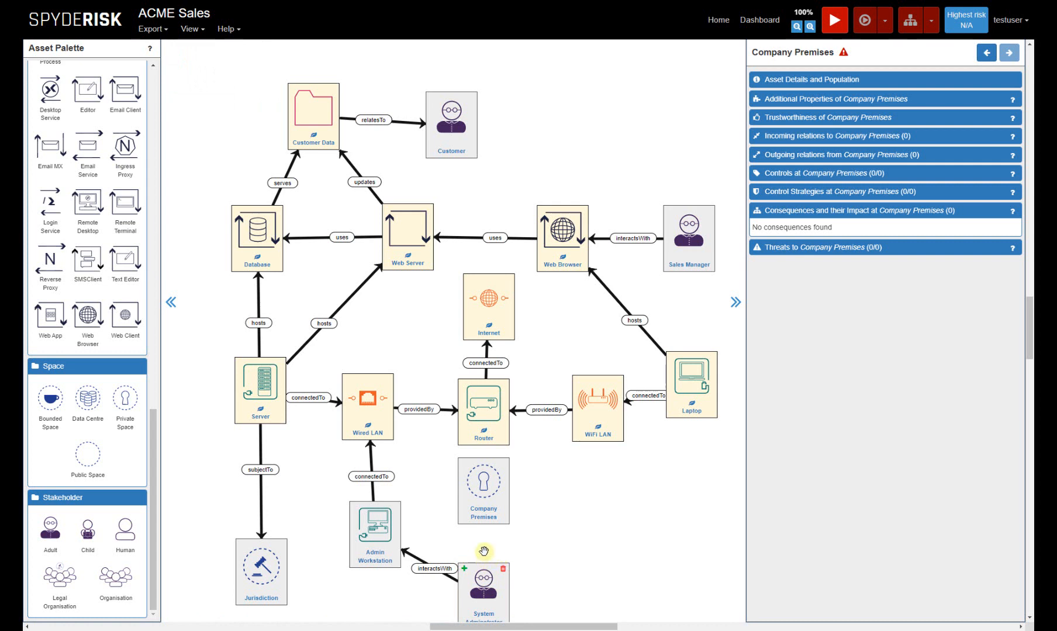
pyautogui.moveTo(484, 531); pyautogui.dragTo(483, 582)
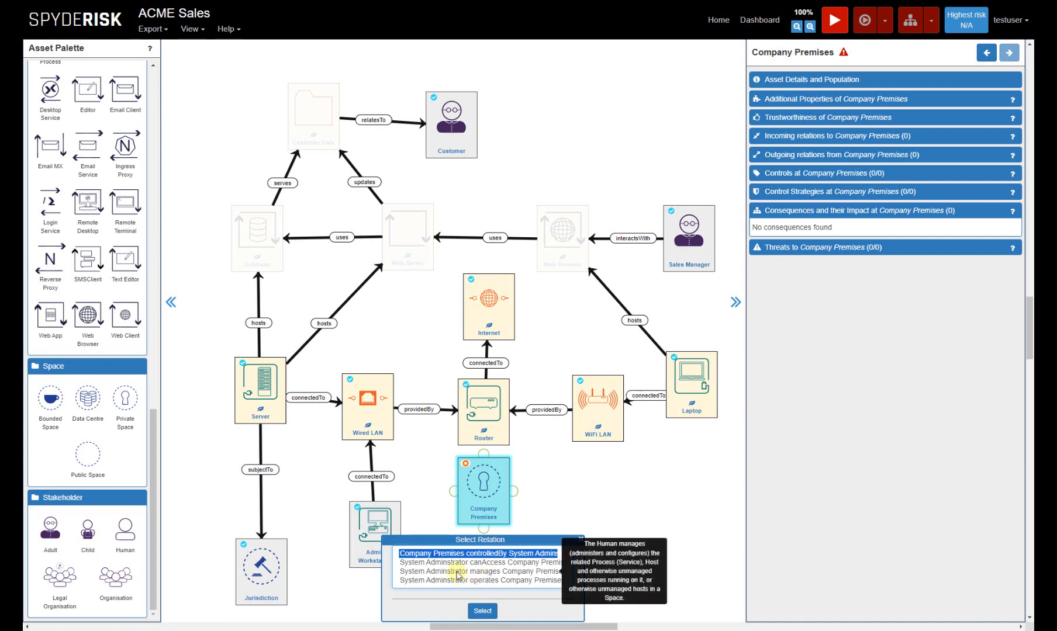
pyautogui.click(457, 572)
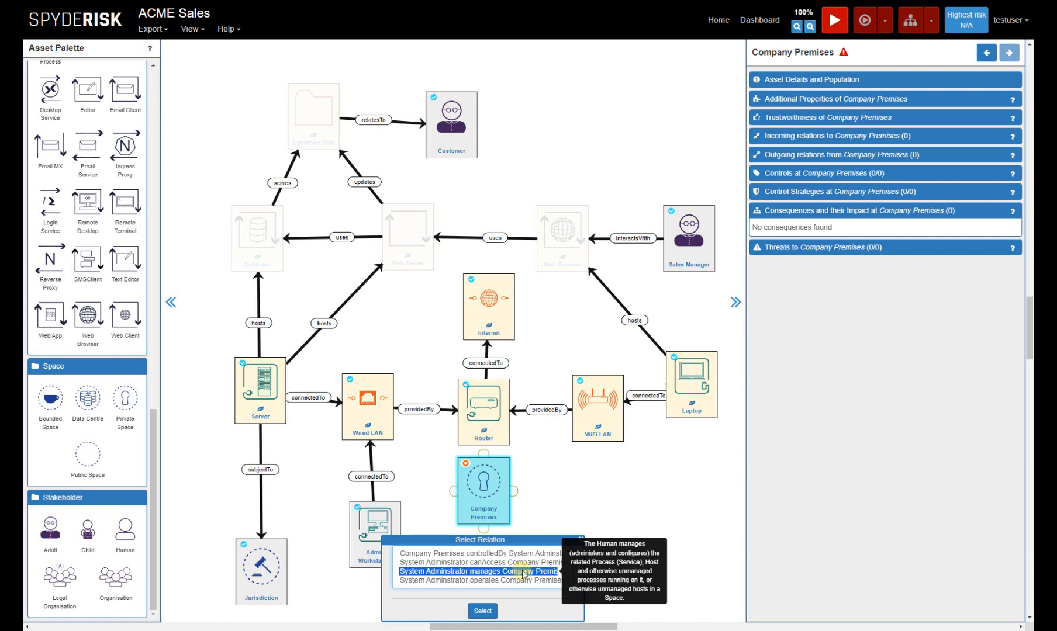
pyautogui.click(484, 610)
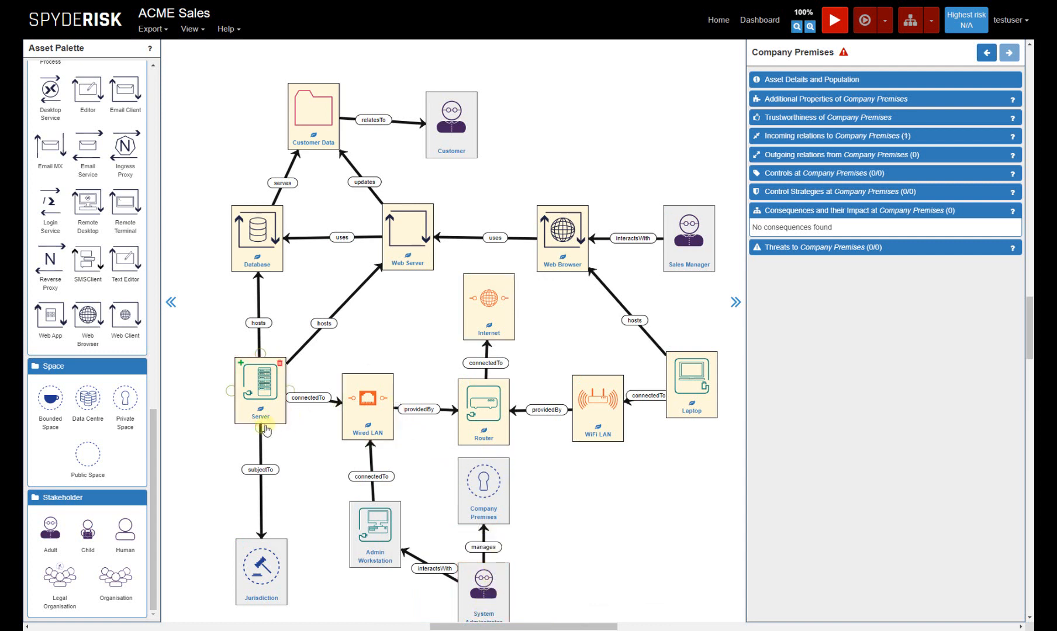
# Relate the Server to Company Premises with locatedIn, and reposition the Wired LAN higher and Company Premises slightly lower to clear the layout.
pyautogui.moveTo(262, 431); pyautogui.dragTo(471, 495)
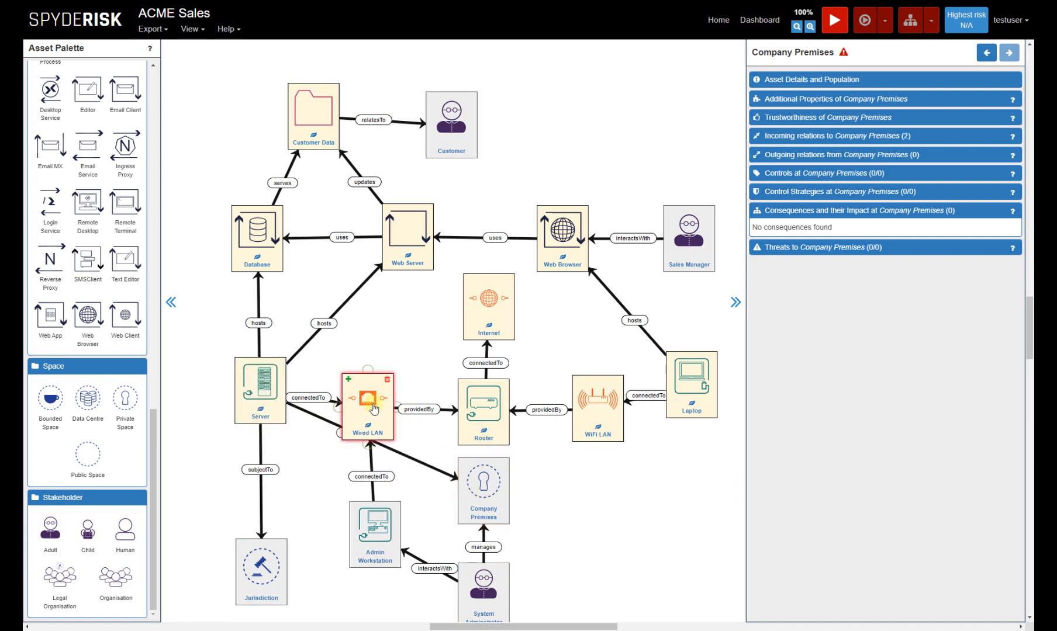
pyautogui.moveTo(374, 402); pyautogui.dragTo(390, 369)
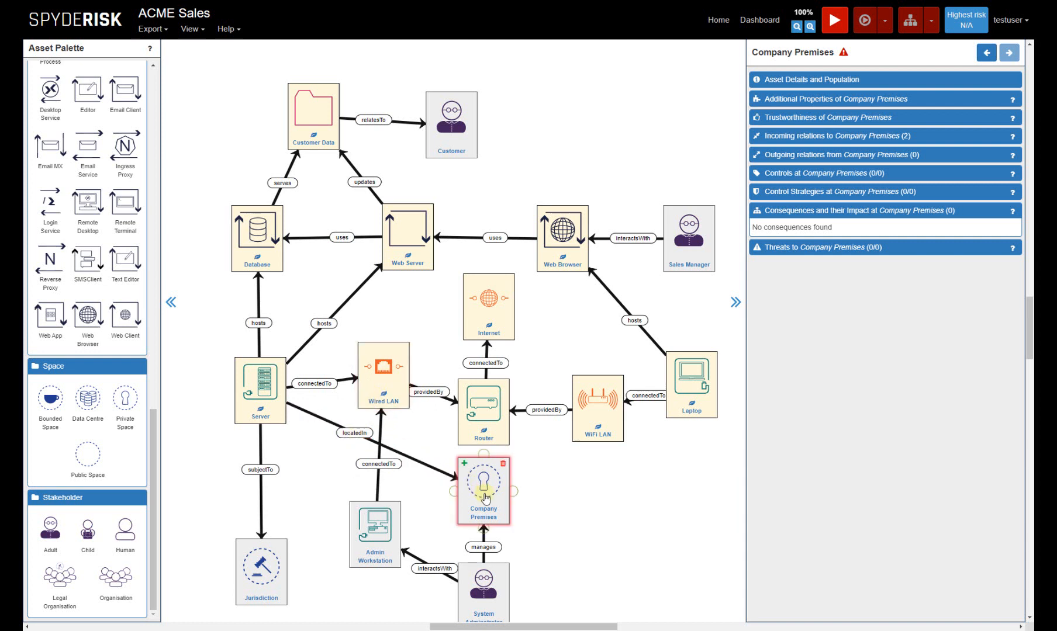
pyautogui.moveTo(486, 493); pyautogui.dragTo(481, 503)
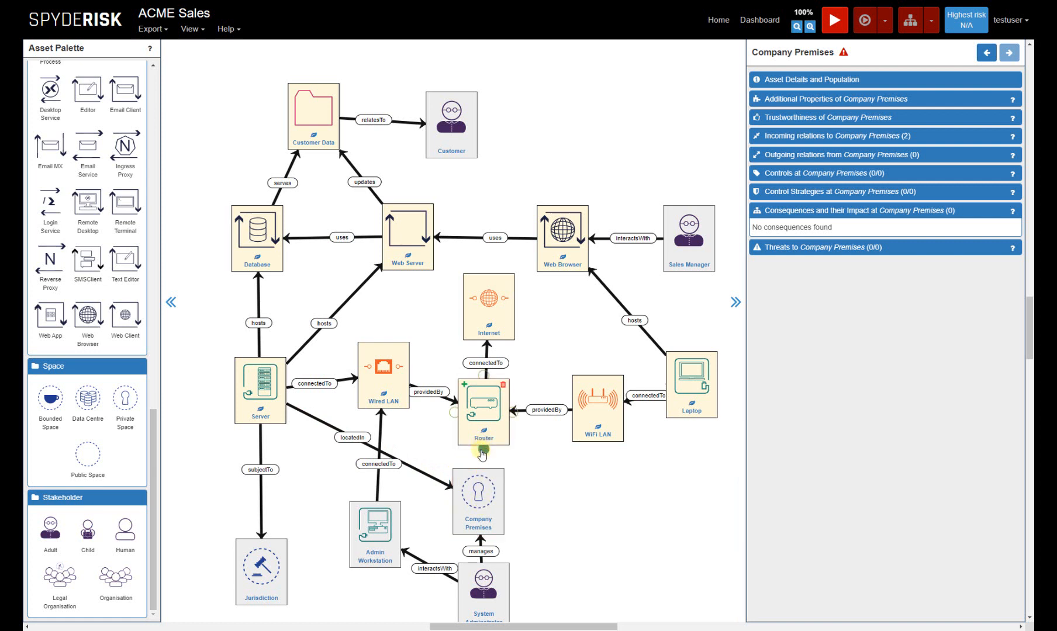
# Relate the Router, the Laptop and the Admin Workstation to Company Premises with locatedIn.
pyautogui.moveTo(483, 450); pyautogui.dragTo(481, 491)
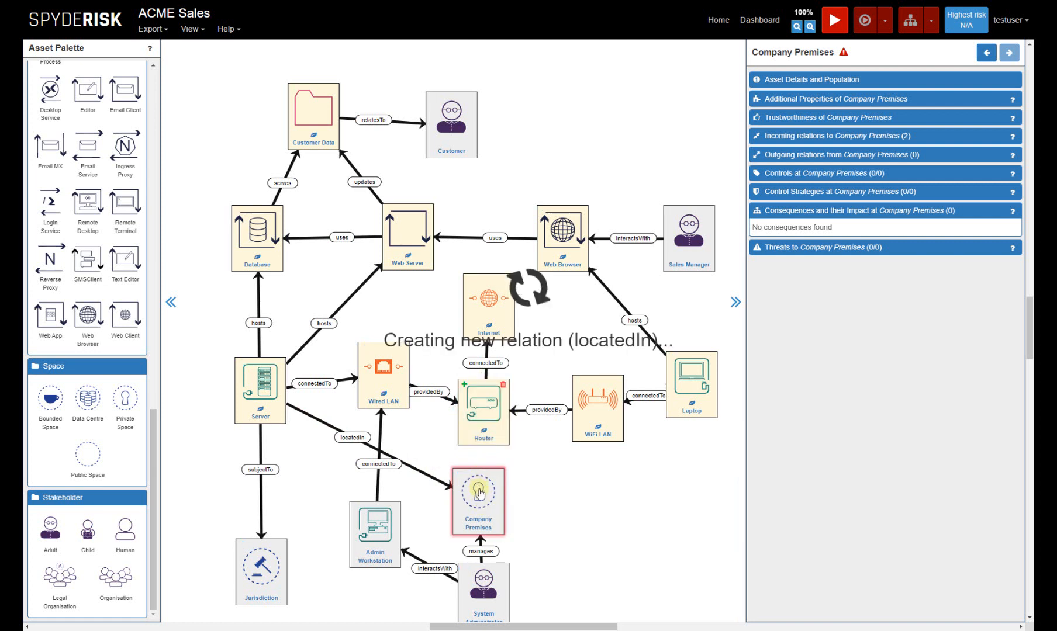
pyautogui.click(567, 487)
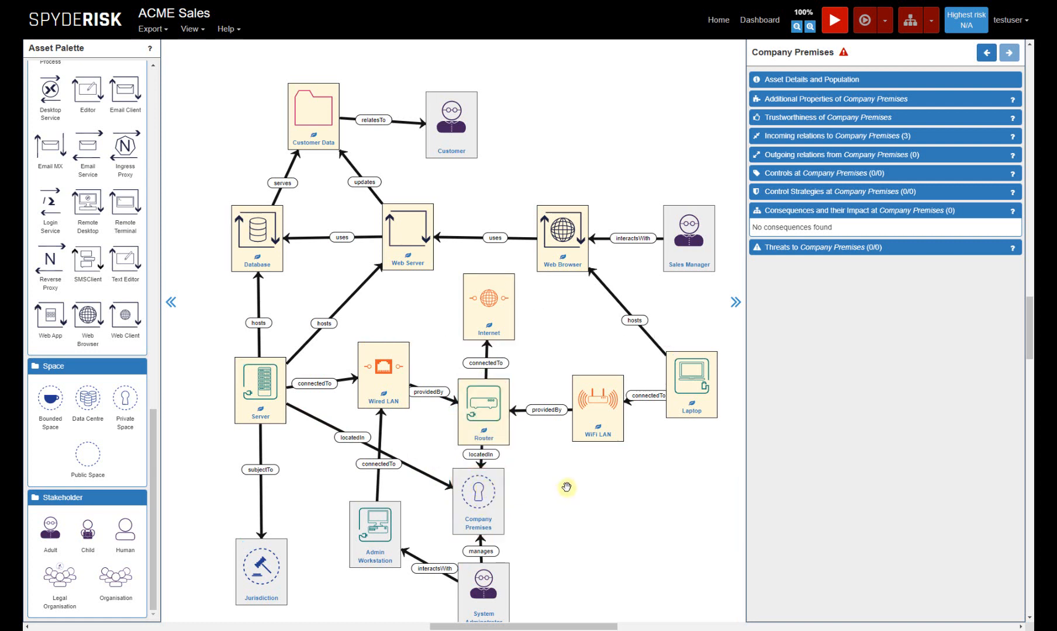
pyautogui.click(689, 416)
pyautogui.moveTo(691, 423); pyautogui.dragTo(483, 506)
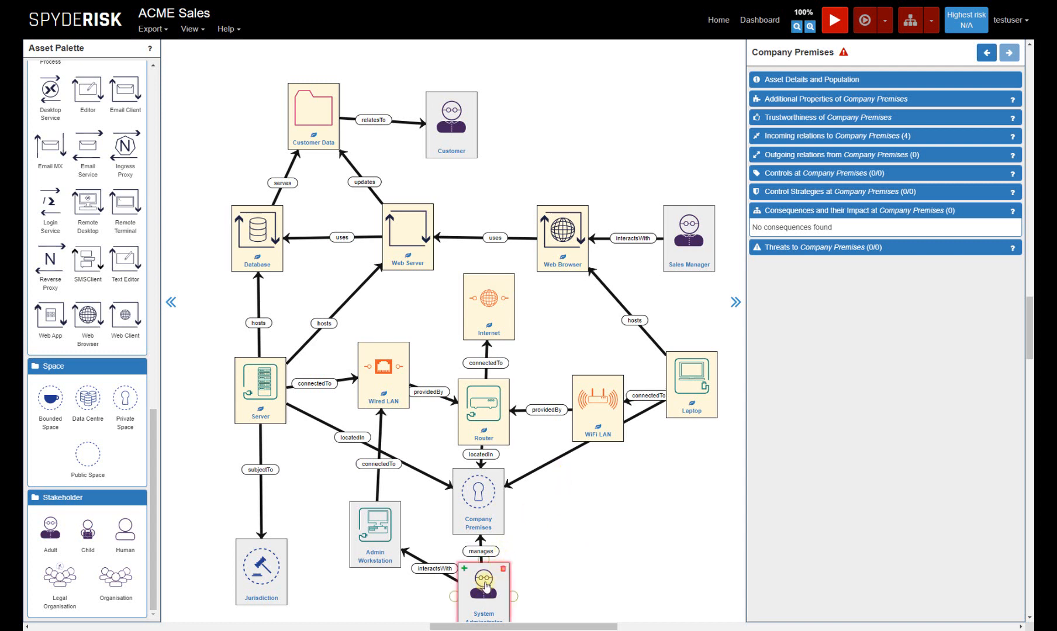
pyautogui.moveTo(477, 516)
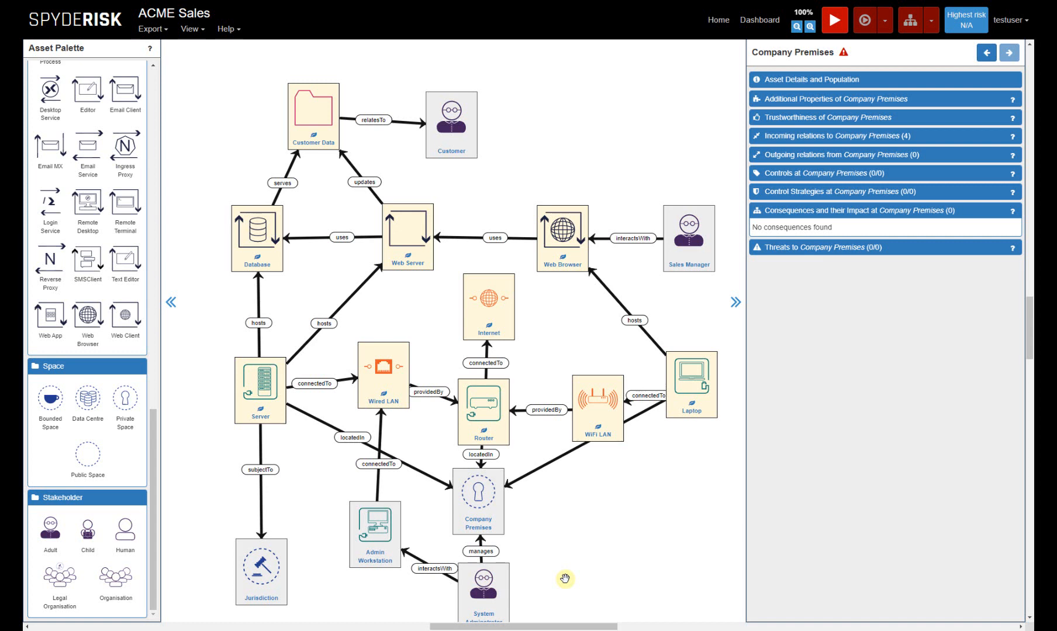
pyautogui.click(370, 535)
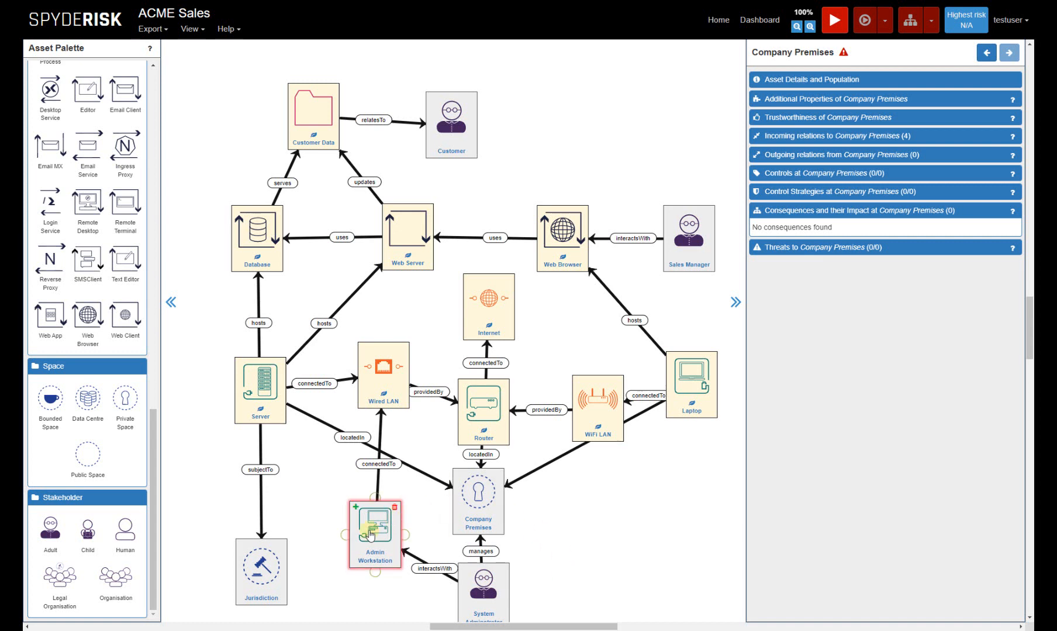
pyautogui.moveTo(405, 534); pyautogui.dragTo(468, 521)
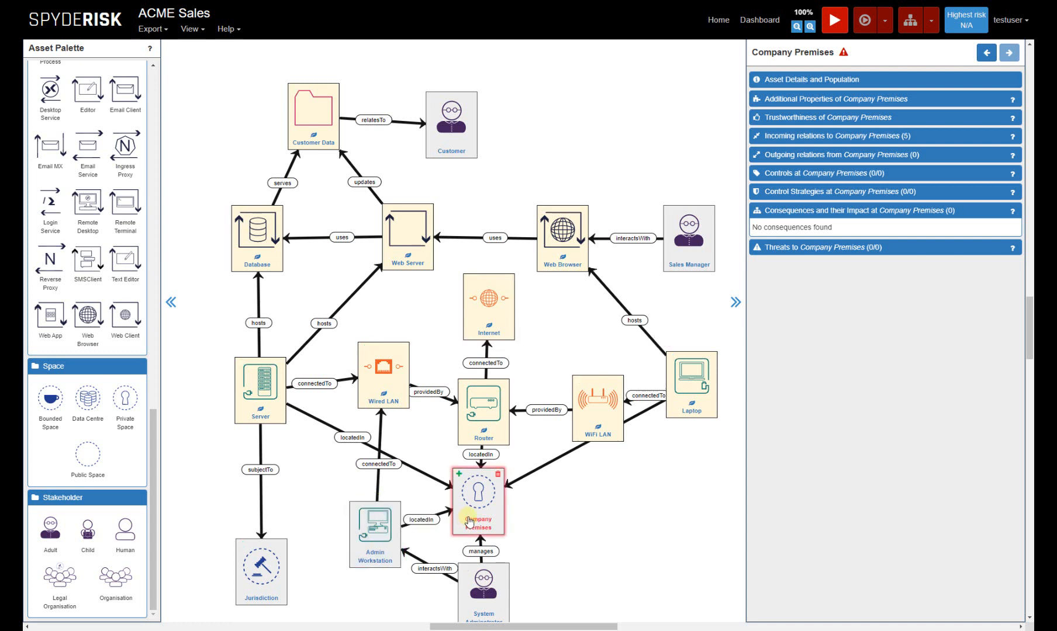